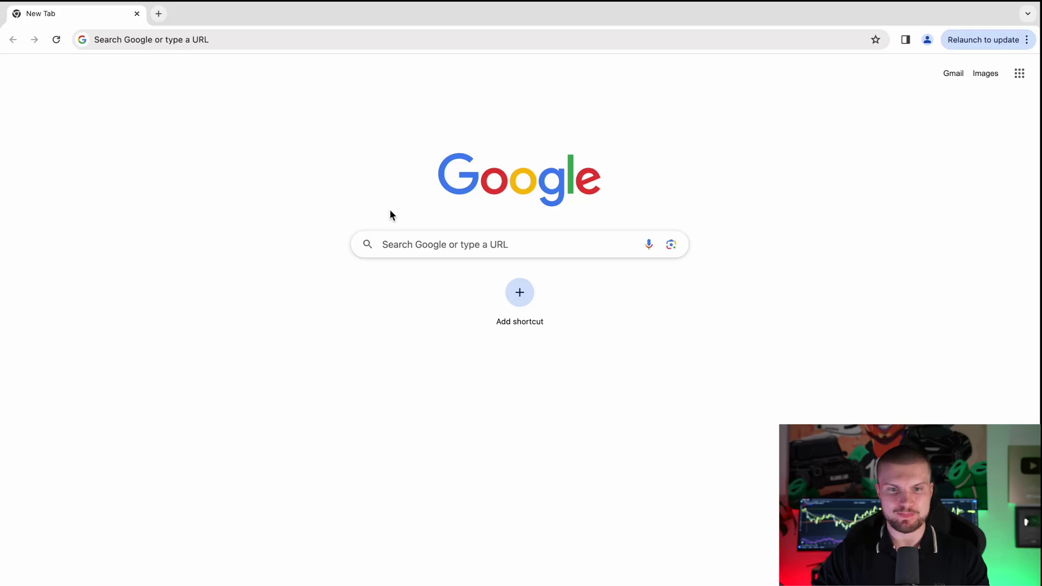
# - Go to tradingview.com and scroll through the three paid plan cards to compare their prices and features
pyautogui.write('tradingview.com')
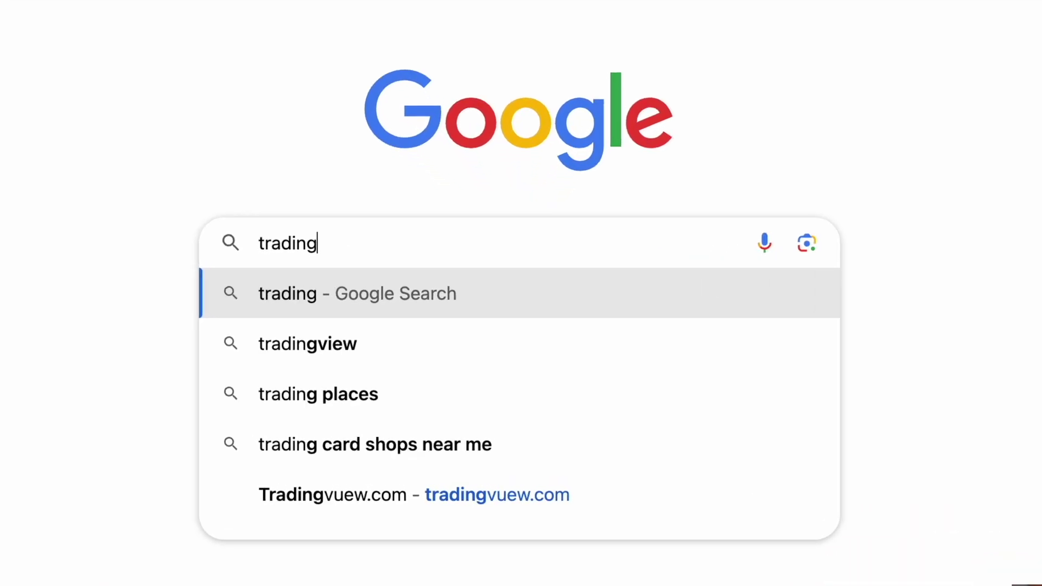
pyautogui.press('Return')
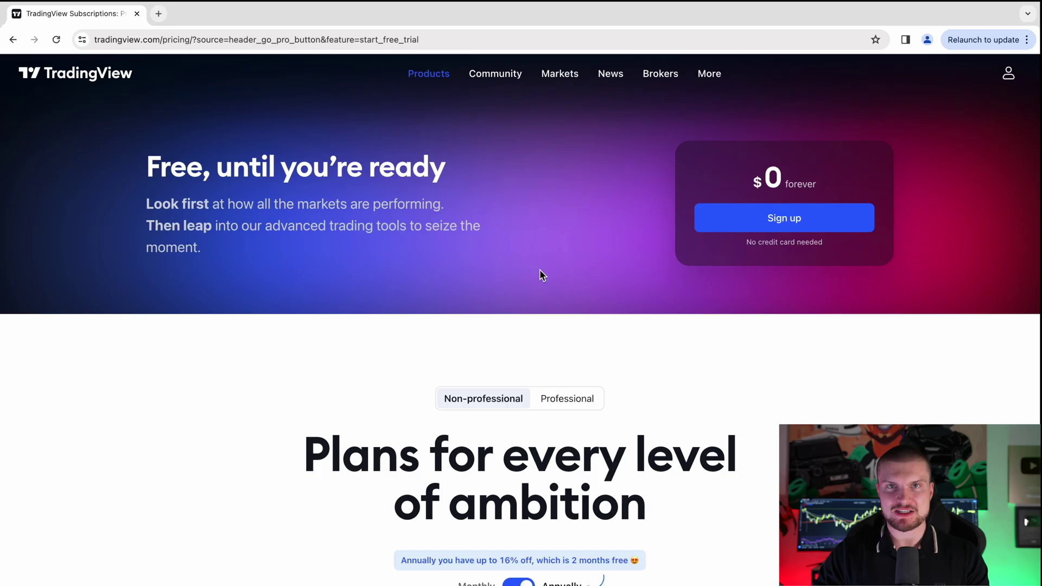
pyautogui.scroll(-8, 539, 269)
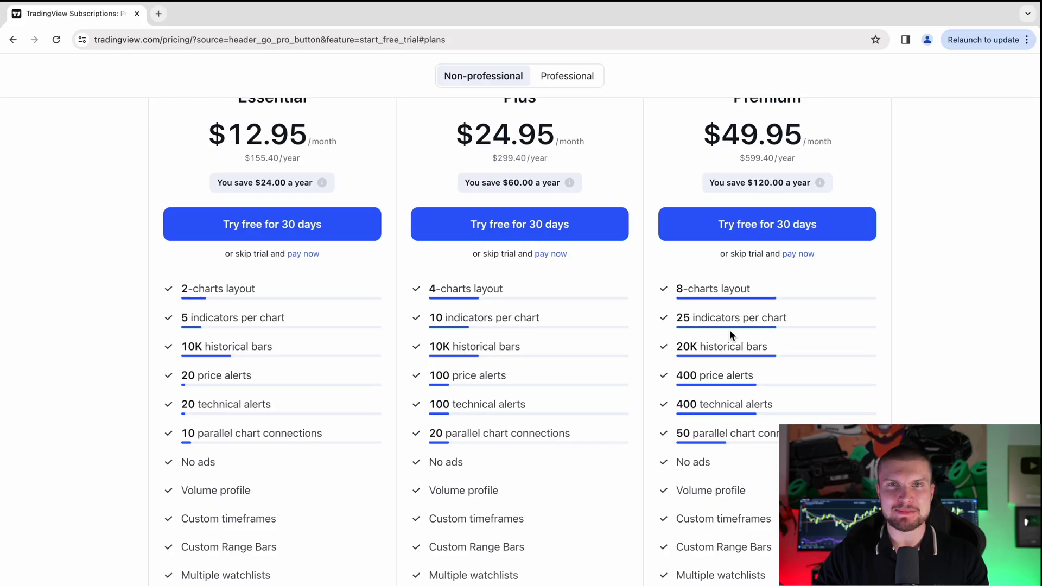
pyautogui.scroll(-4, 730, 330)
pyautogui.moveTo(674, 389); pyautogui.dragTo(759, 388)
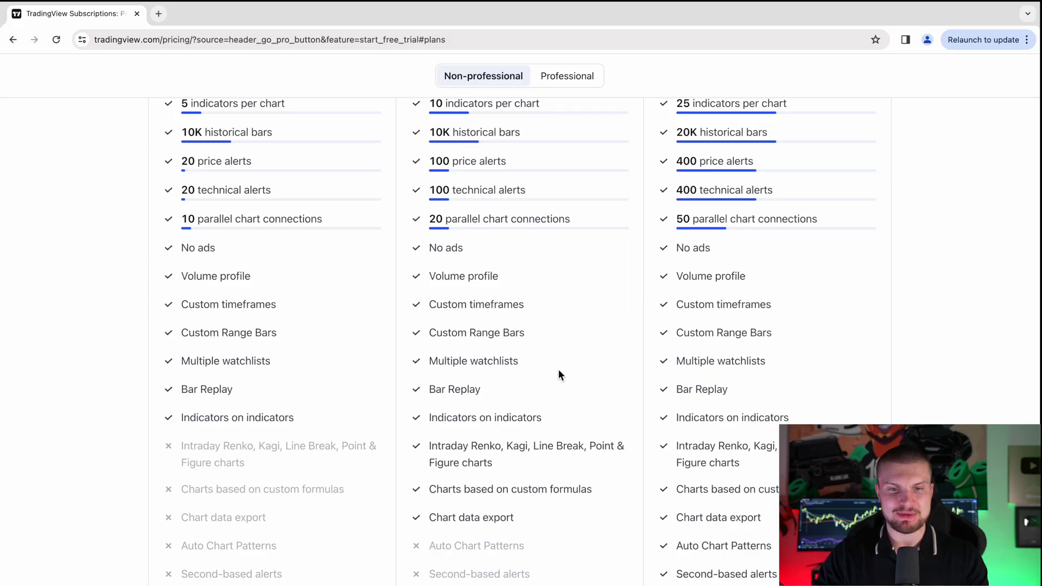
pyautogui.scroll(15, 557, 368)
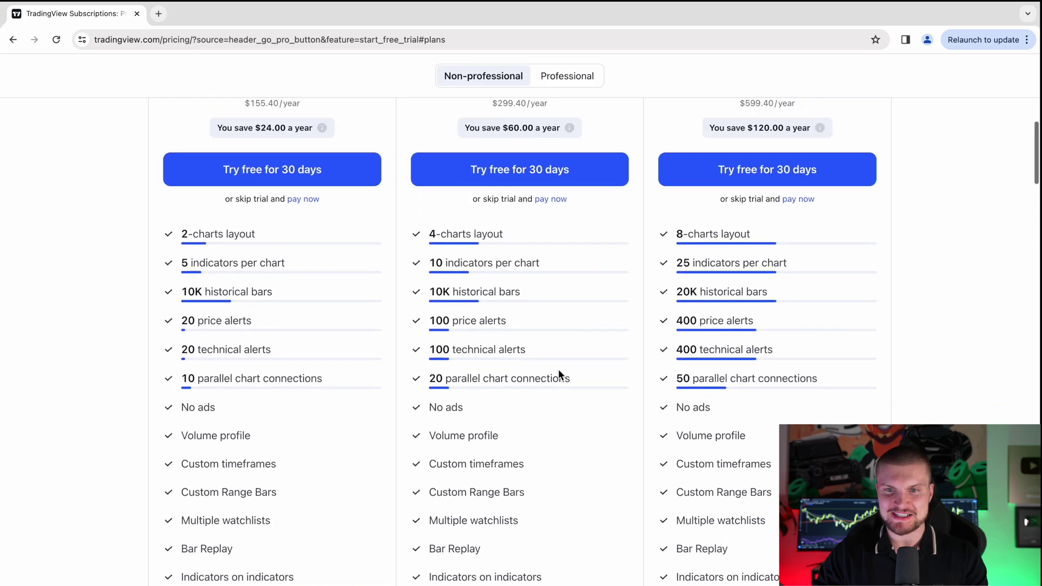
pyautogui.click(788, 220)
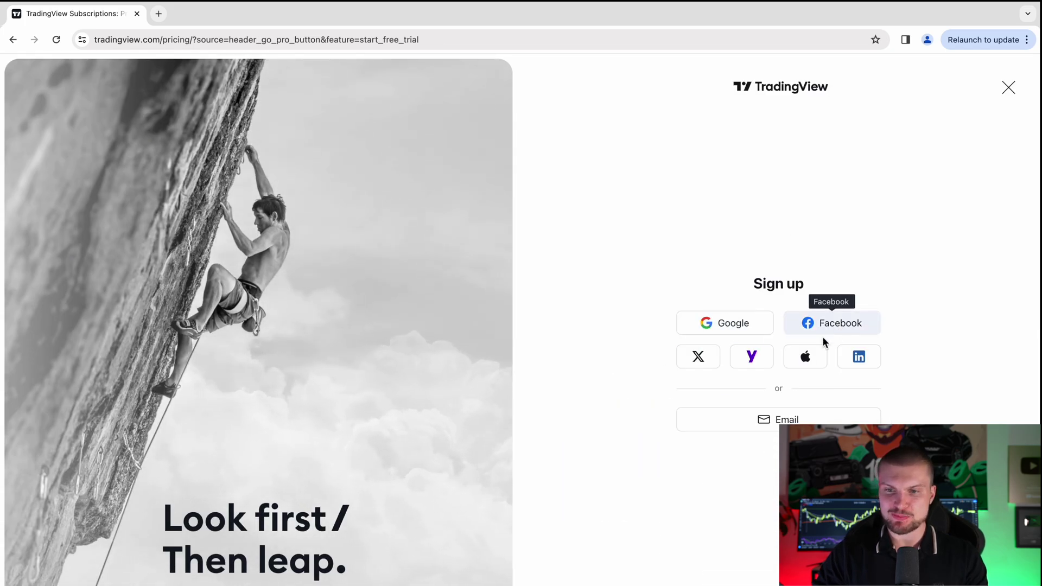
# - Create a TradingView account with e-mail, activate it from the Gmail confirmation and accept the Terms
pyautogui.click(780, 422)
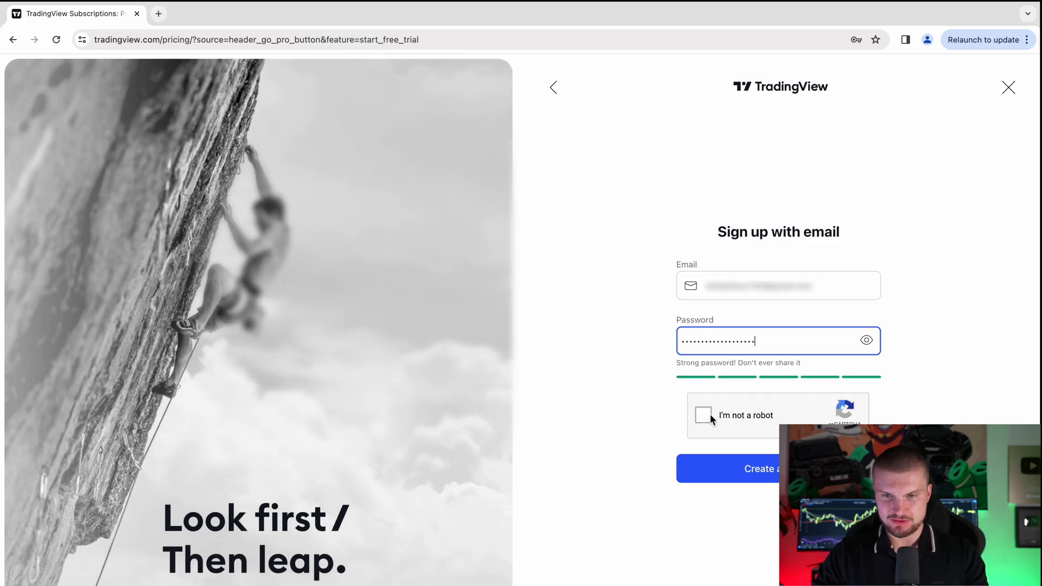
pyautogui.click(772, 474)
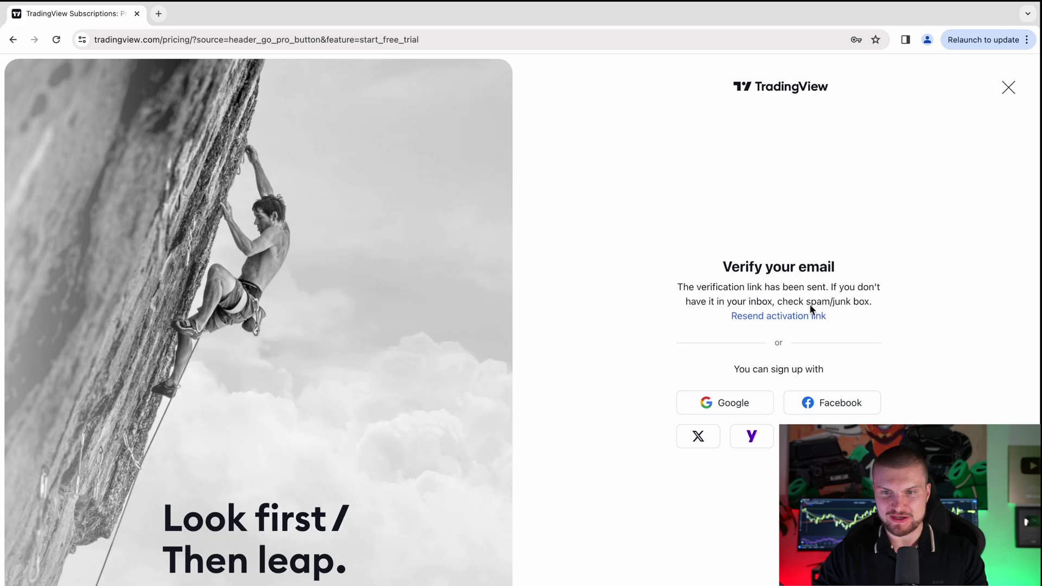
pyautogui.click(158, 14)
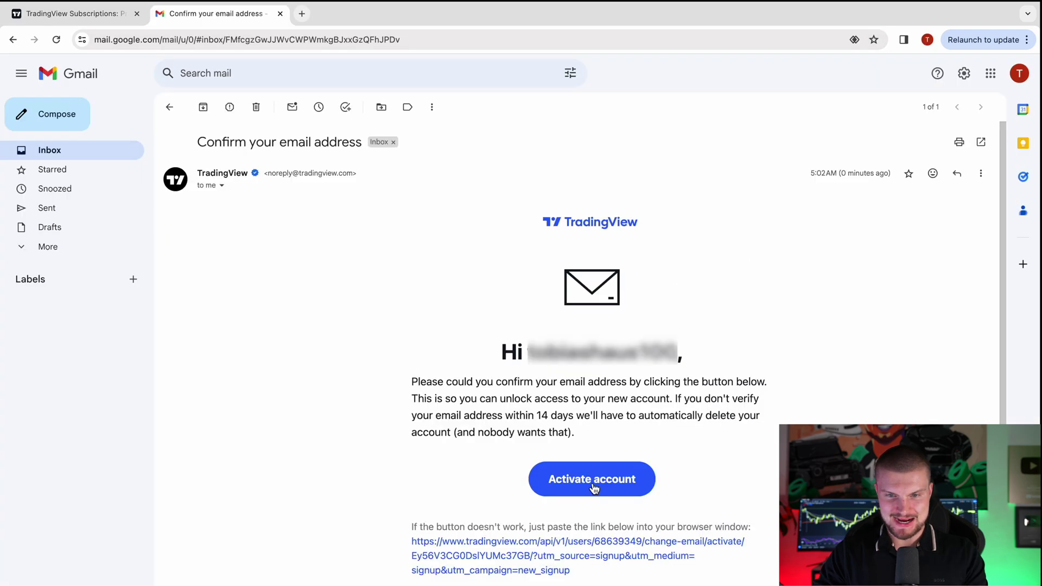
pyautogui.click(591, 483)
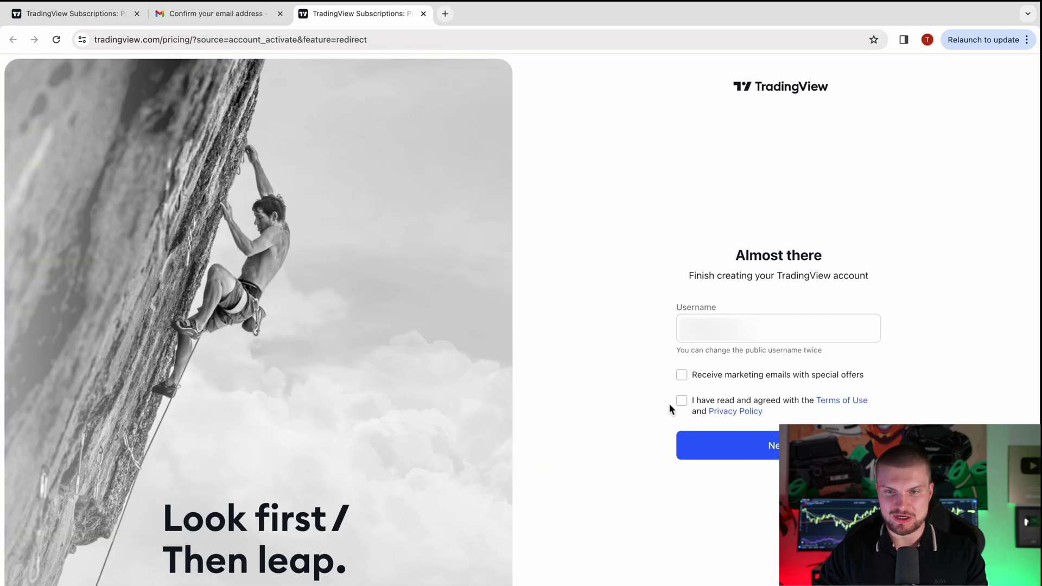
pyautogui.click(681, 401)
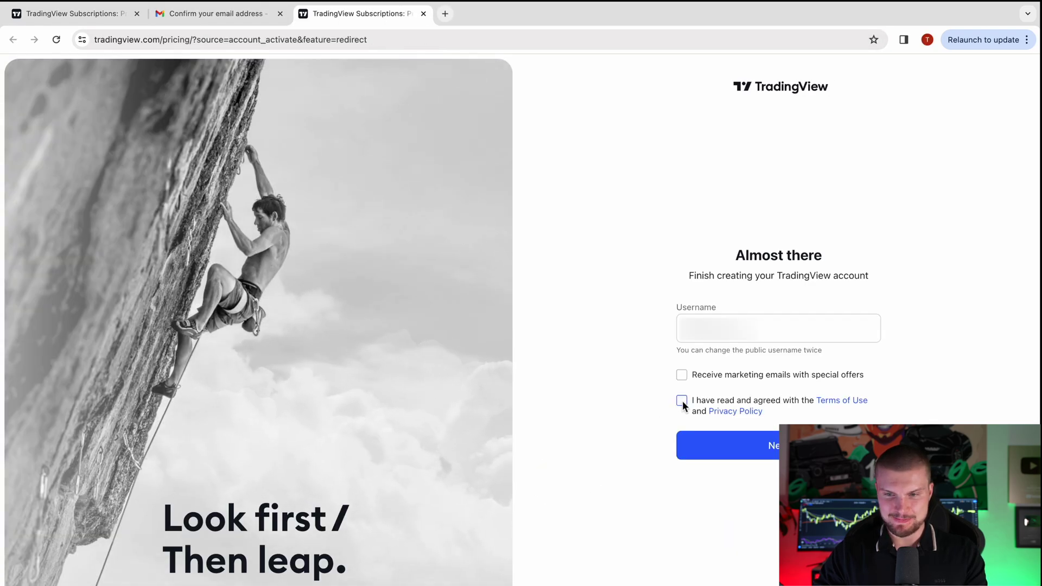
pyautogui.click(771, 443)
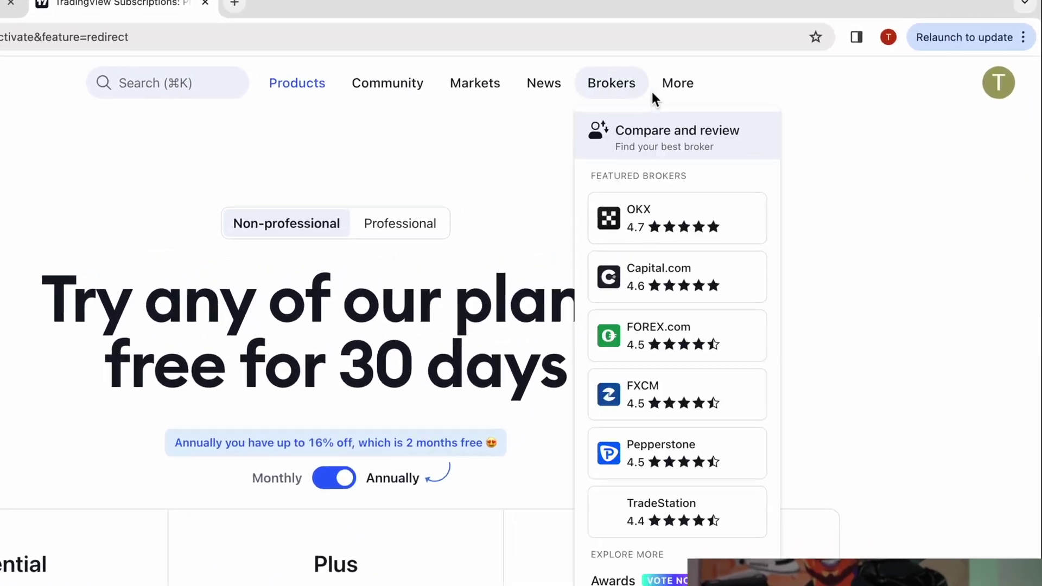
# - Go to the Desktop app download page through More > Downloads
pyautogui.moveTo(769, 72)
pyautogui.moveTo(632, 243)
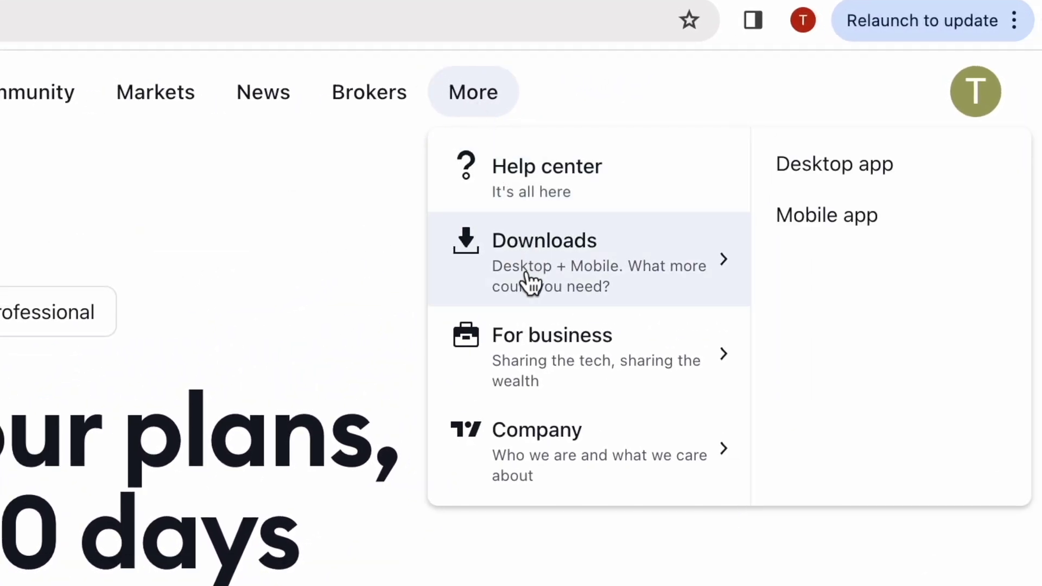
pyautogui.click(849, 170)
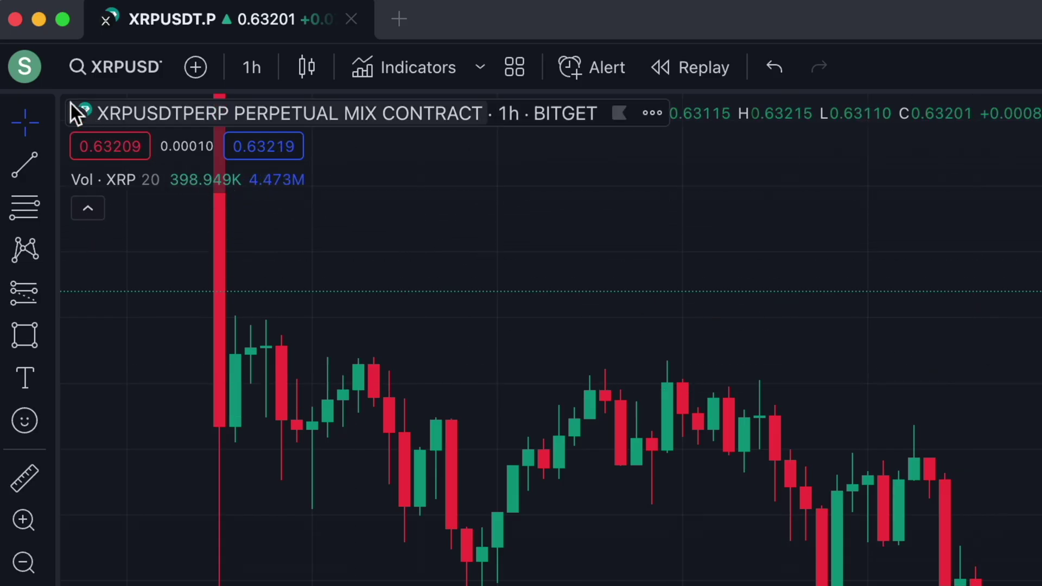
pyautogui.click(24, 71)
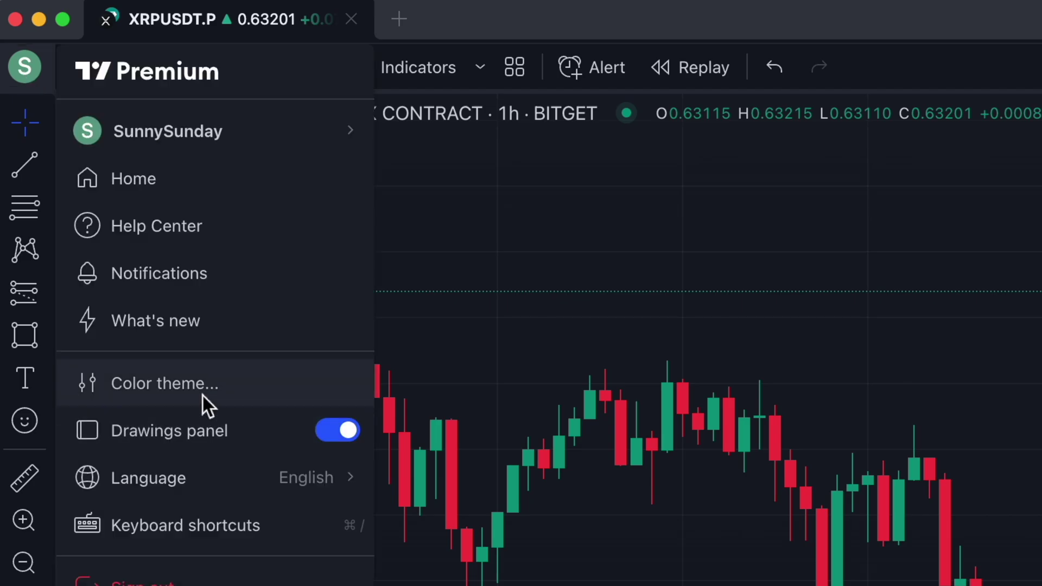
pyautogui.click(203, 396)
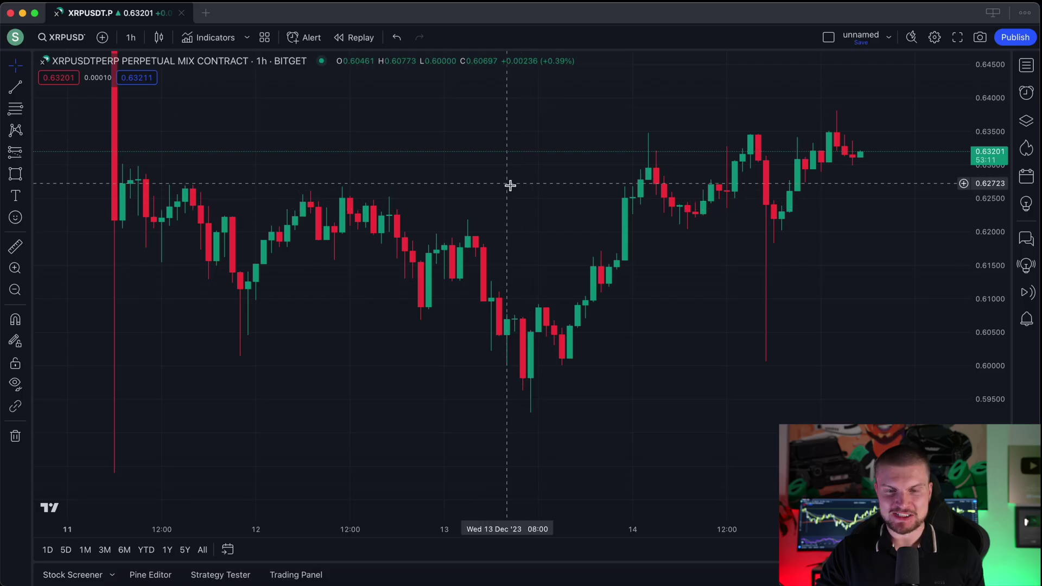
# - In Chart settings, make rising candle bodies and wicks yellow
pyautogui.rightClick(509, 185)
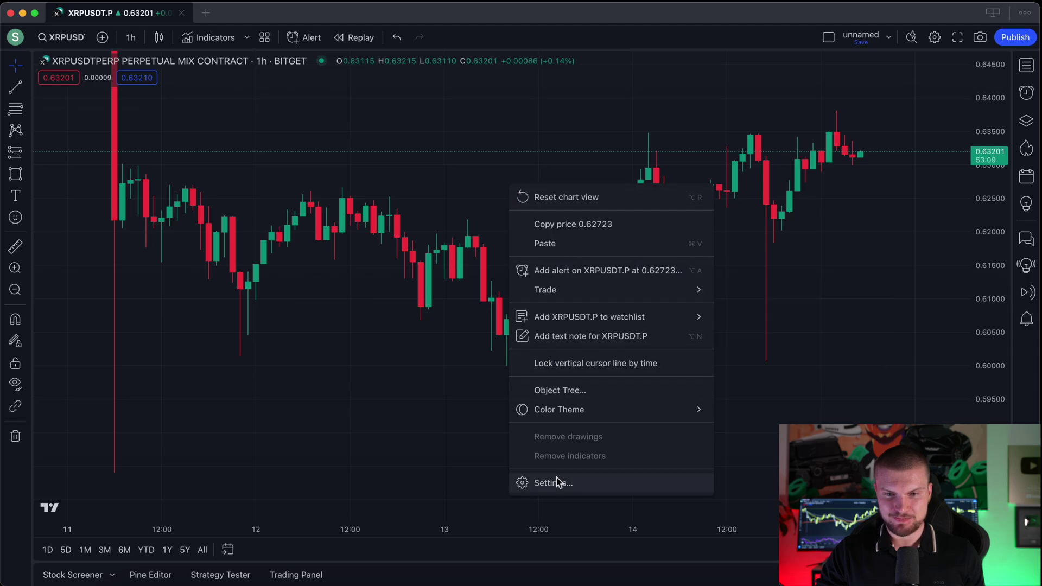
pyautogui.click(486, 169)
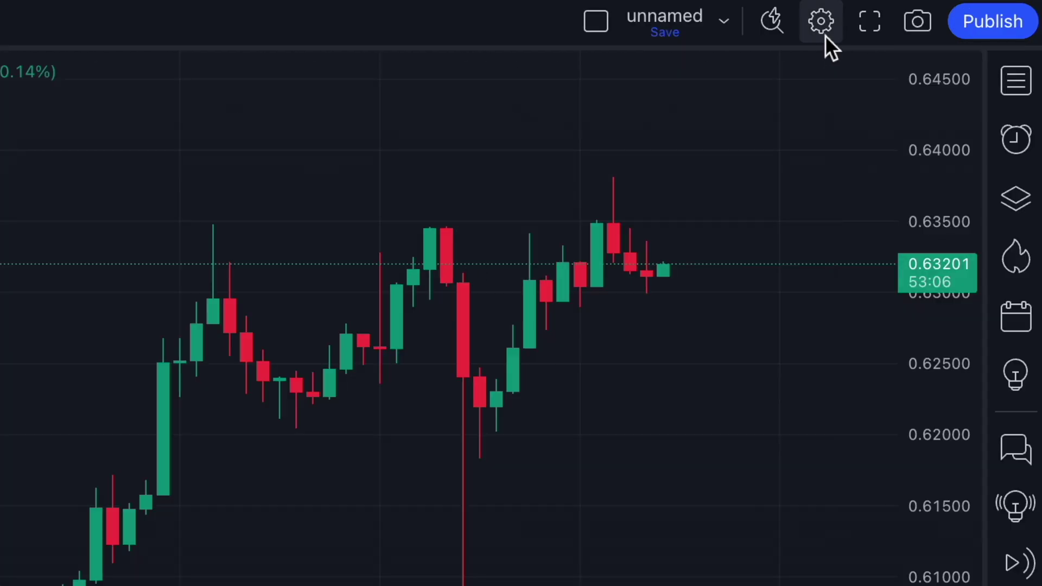
pyautogui.click(823, 26)
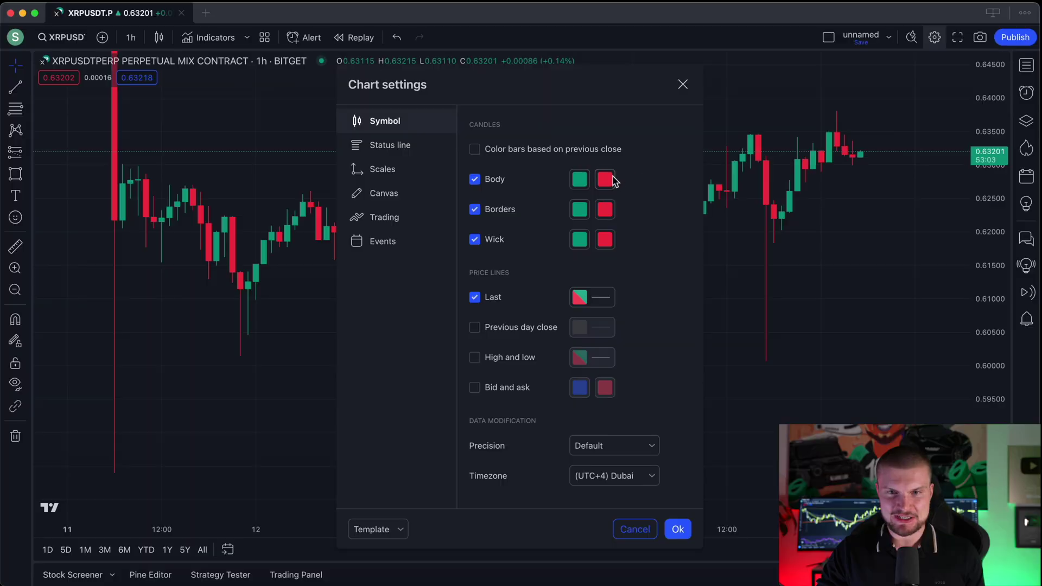
pyautogui.click(580, 180)
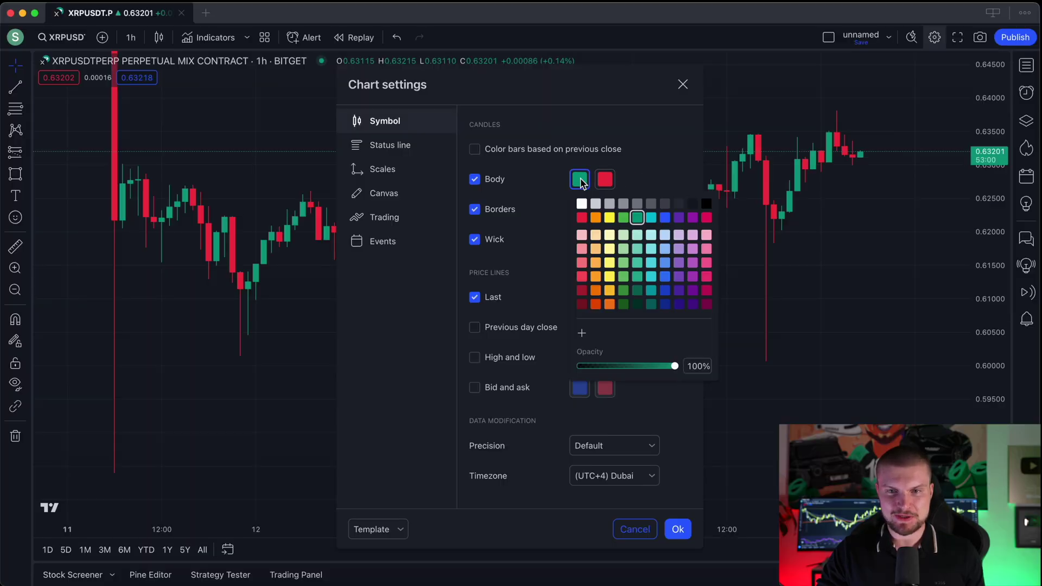
pyautogui.click(609, 217)
pyautogui.click(579, 239)
pyautogui.click(610, 277)
pyautogui.click(624, 193)
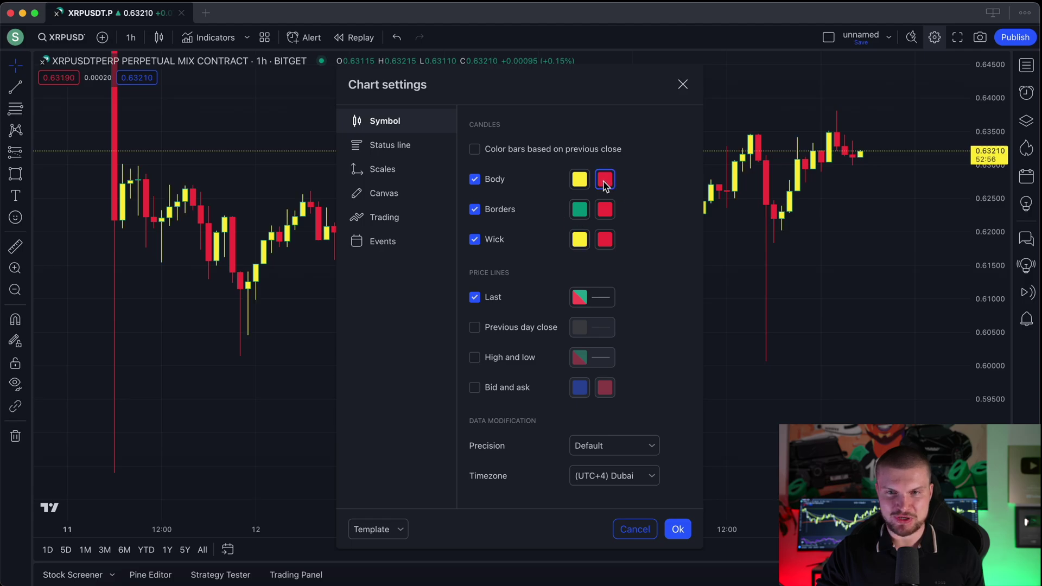
# - Make falling candle bodies grey and apply the new candle colours
pyautogui.click(605, 180)
pyautogui.click(662, 204)
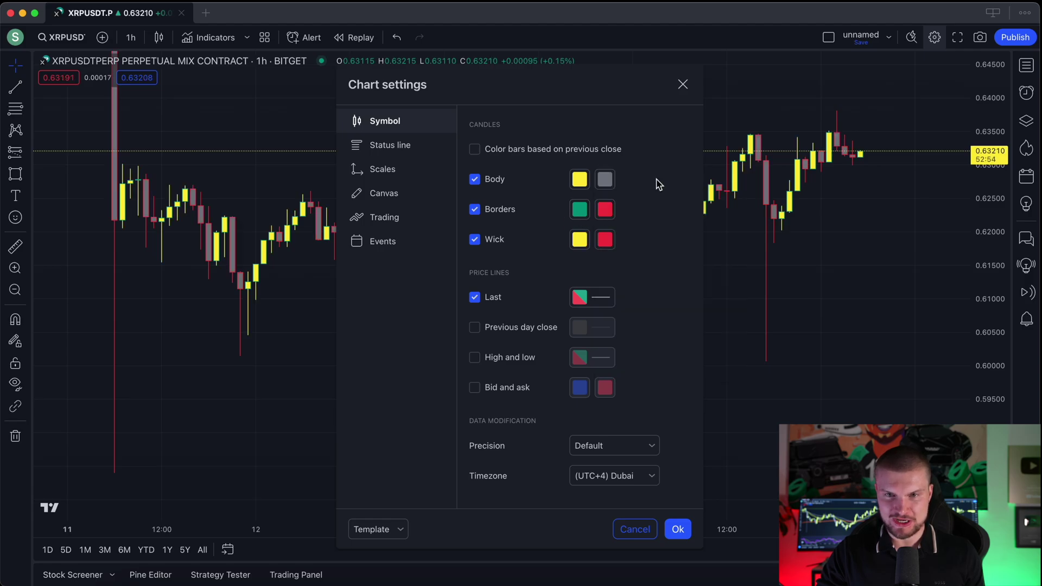
pyautogui.click(683, 536)
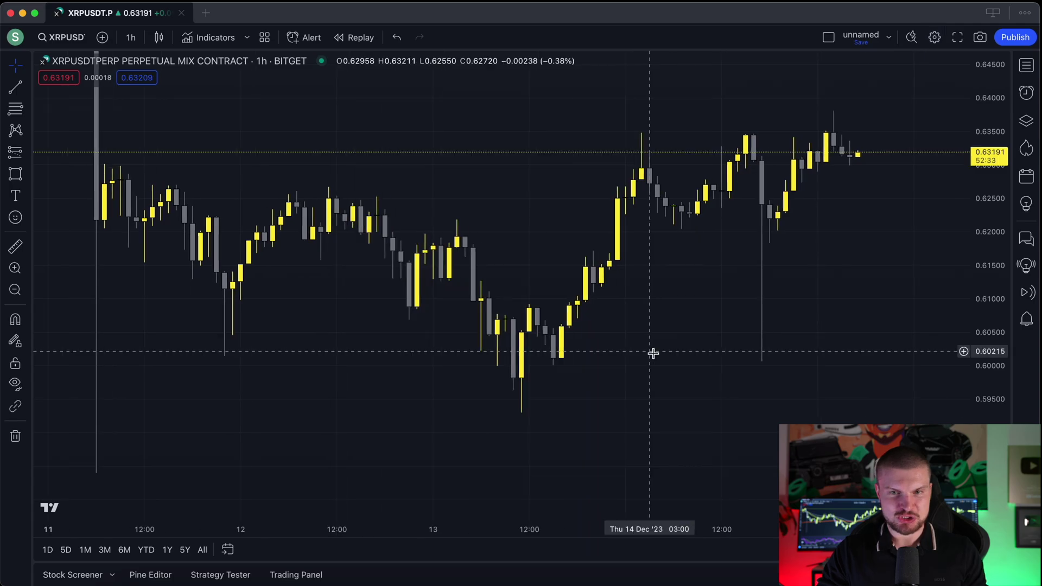
pyautogui.moveTo(619, 363); pyautogui.dragTo(619, 393)
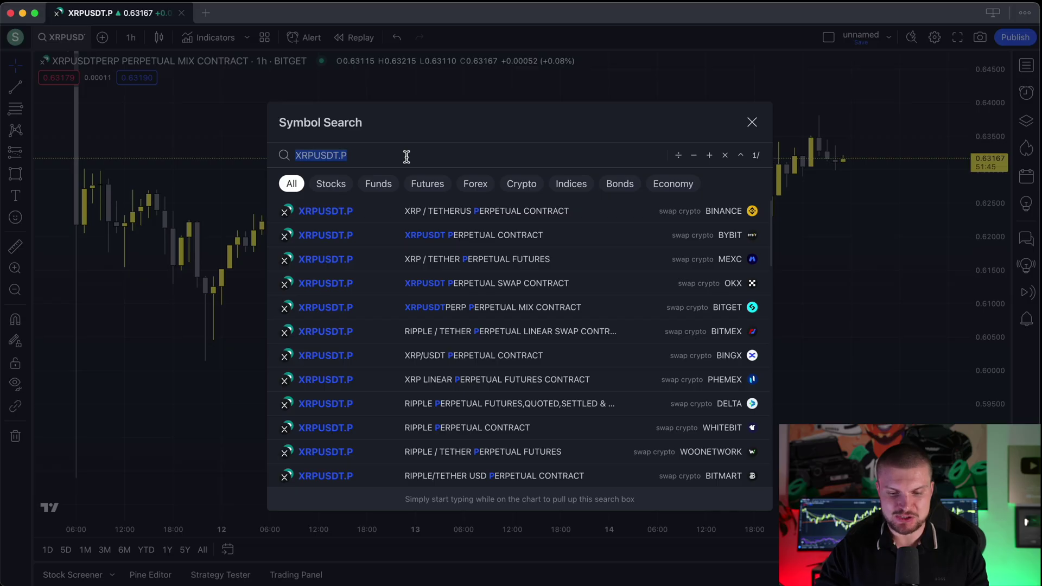
# - Search 'BITCOIN BIT' and switch the chart to BTCUSDT.P on BITGET
pyautogui.write('BITCOIN')
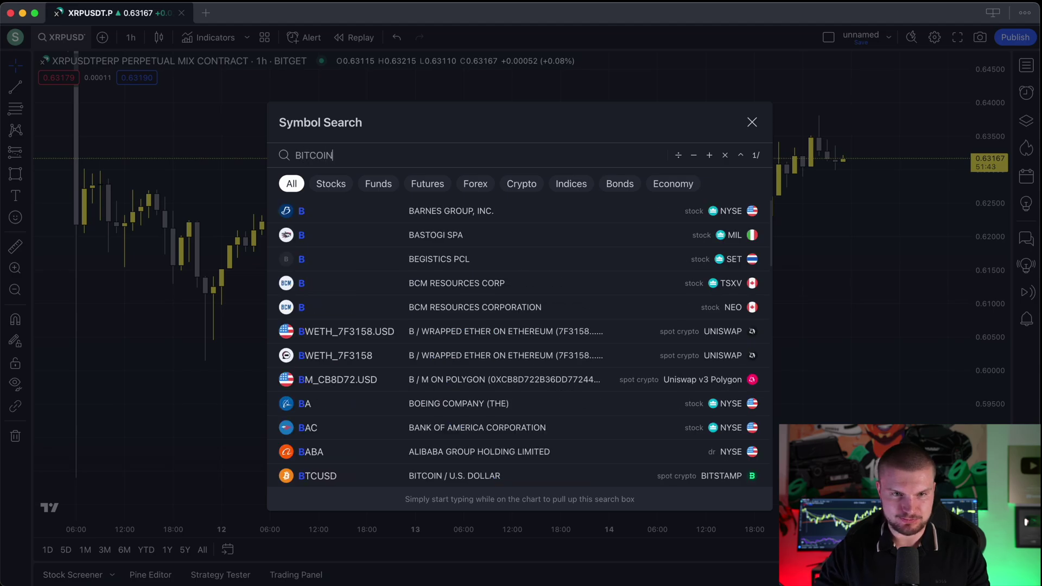
pyautogui.scroll(-10, 502, 322)
pyautogui.scroll(10, 503, 323)
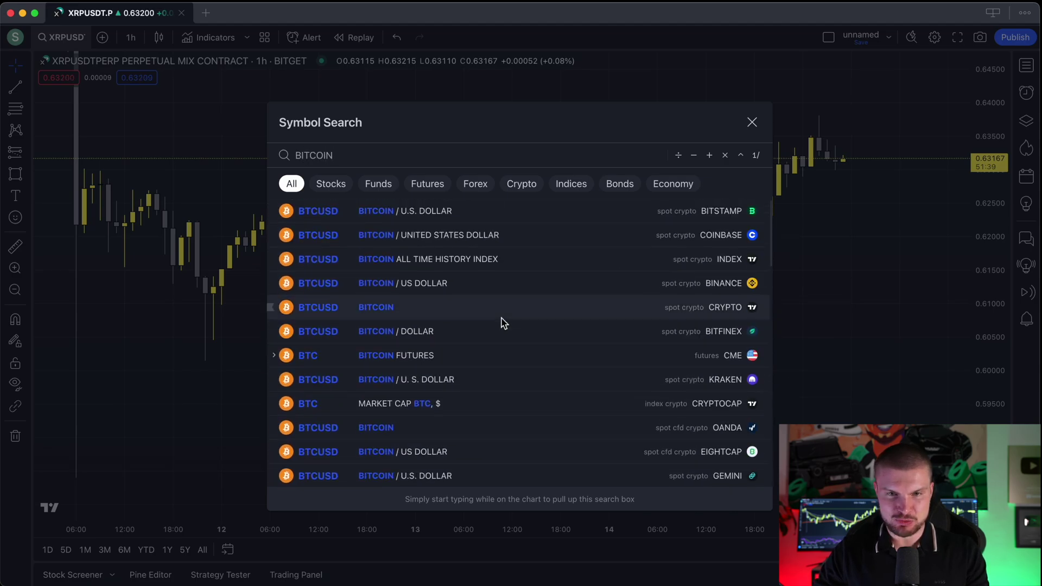
pyautogui.write('ITCOIN BITGET')
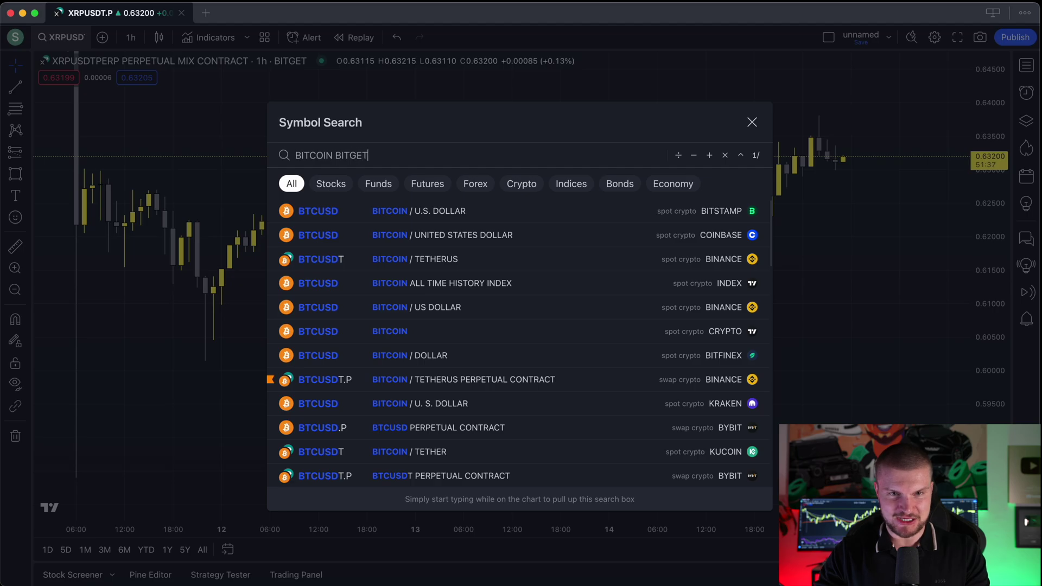
pyautogui.scroll(-3, 398, 284)
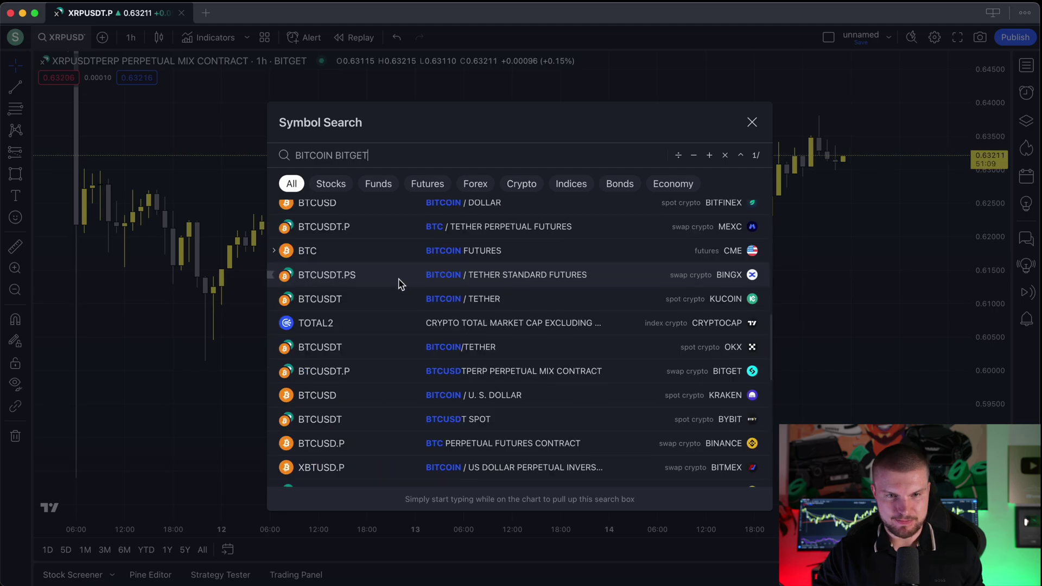
pyautogui.click(374, 374)
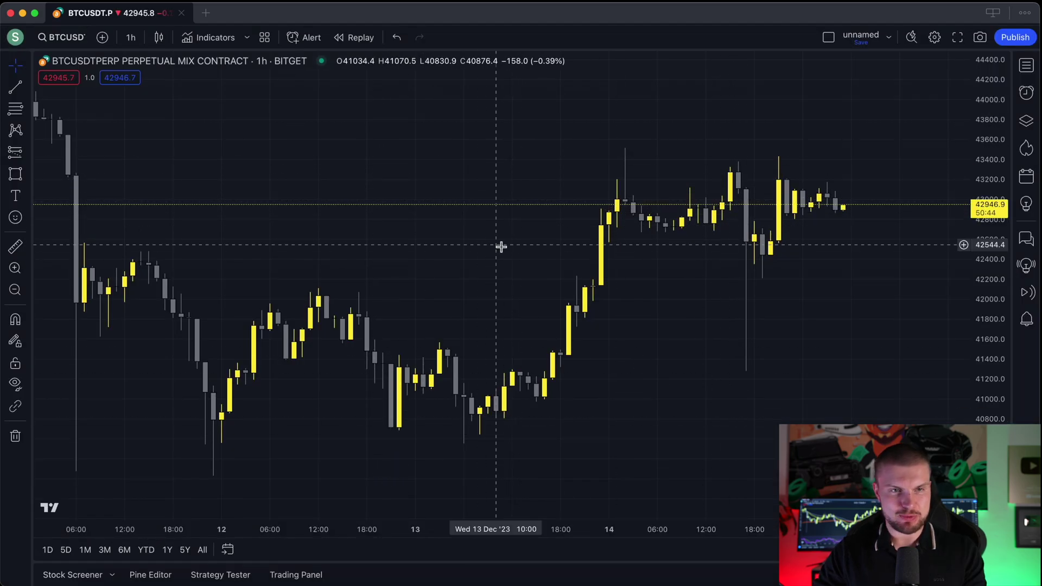
# - Search 'ETHEREUM' and load the ETHUSDT spot chart from BITGET
pyautogui.click(71, 38)
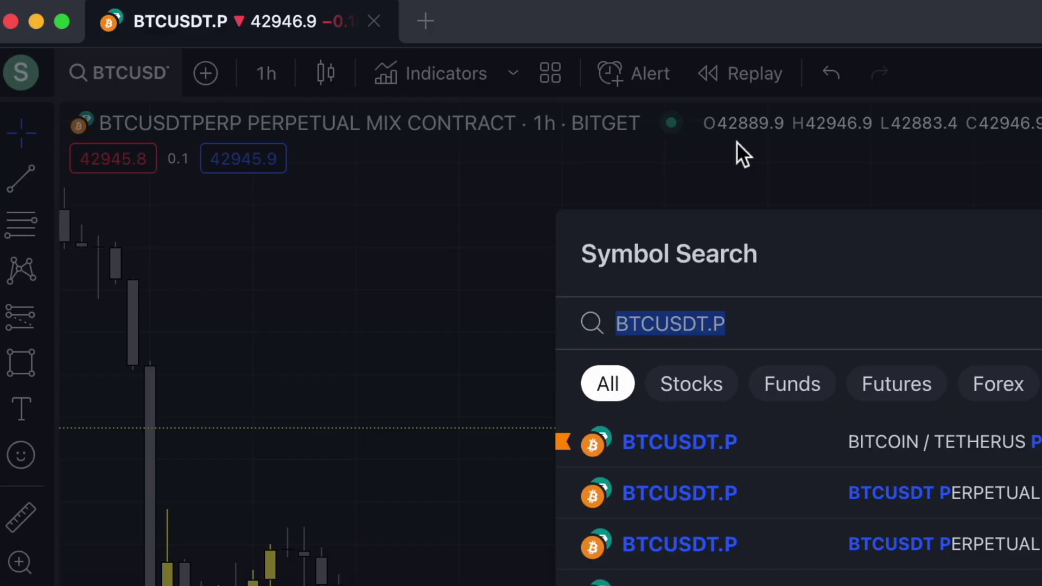
pyautogui.write('ETHEREUM SPOT')
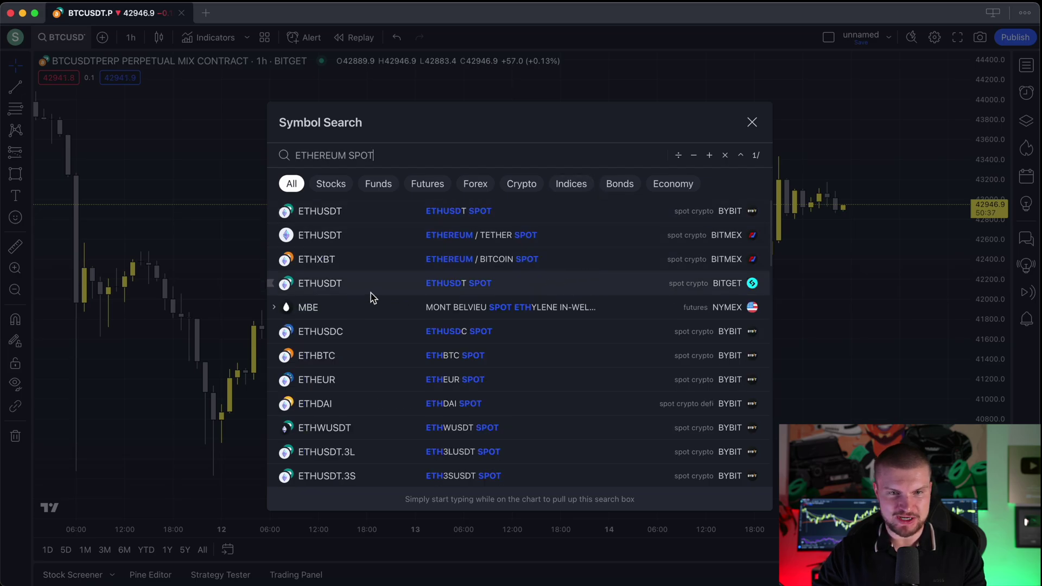
pyautogui.click(692, 283)
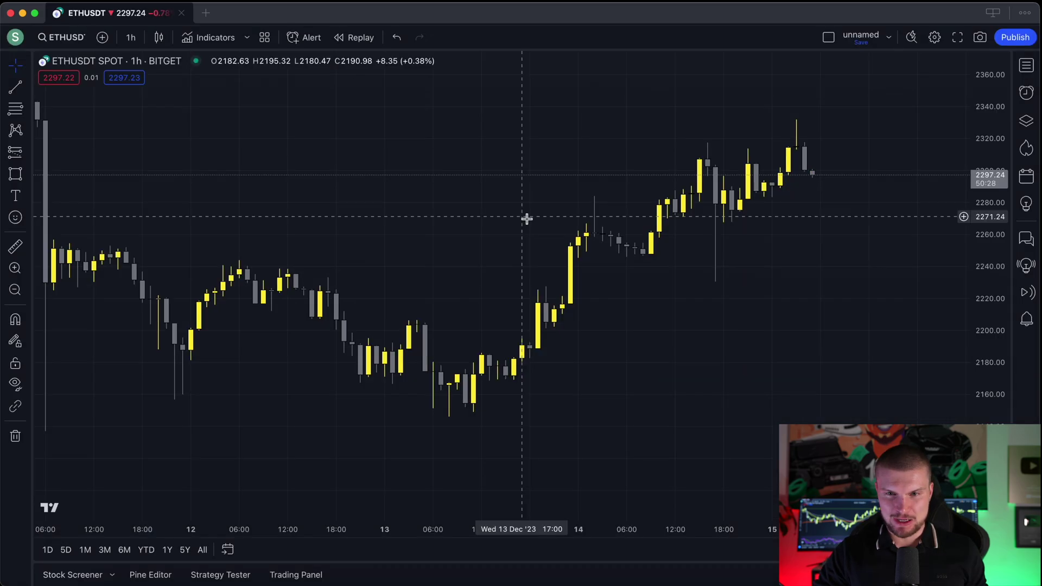
# - Pan to earlier candles and keep the chart on the 1-hour timeframe
pyautogui.moveTo(443, 248); pyautogui.dragTo(492, 248)
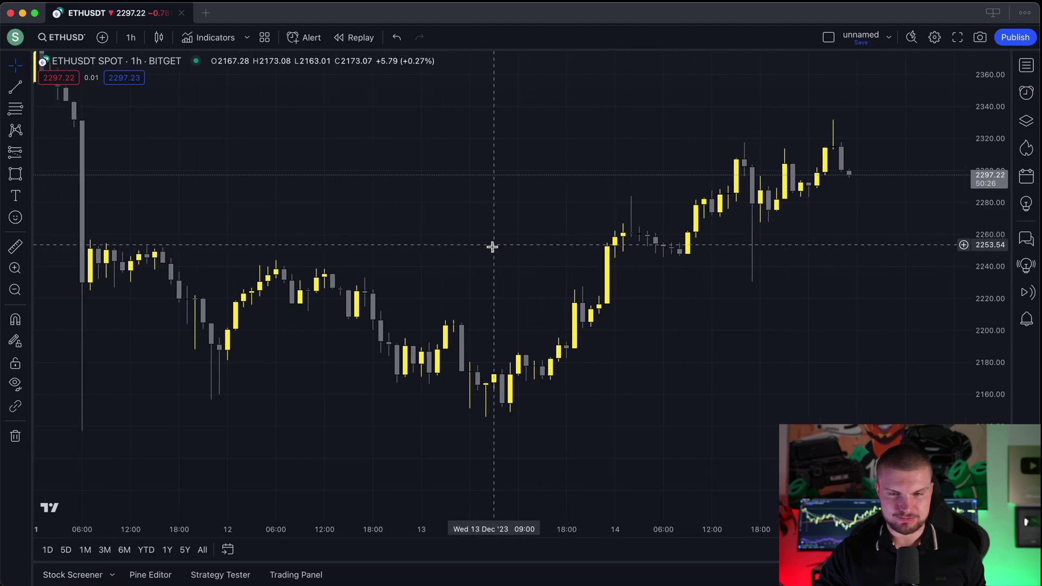
pyautogui.click(132, 38)
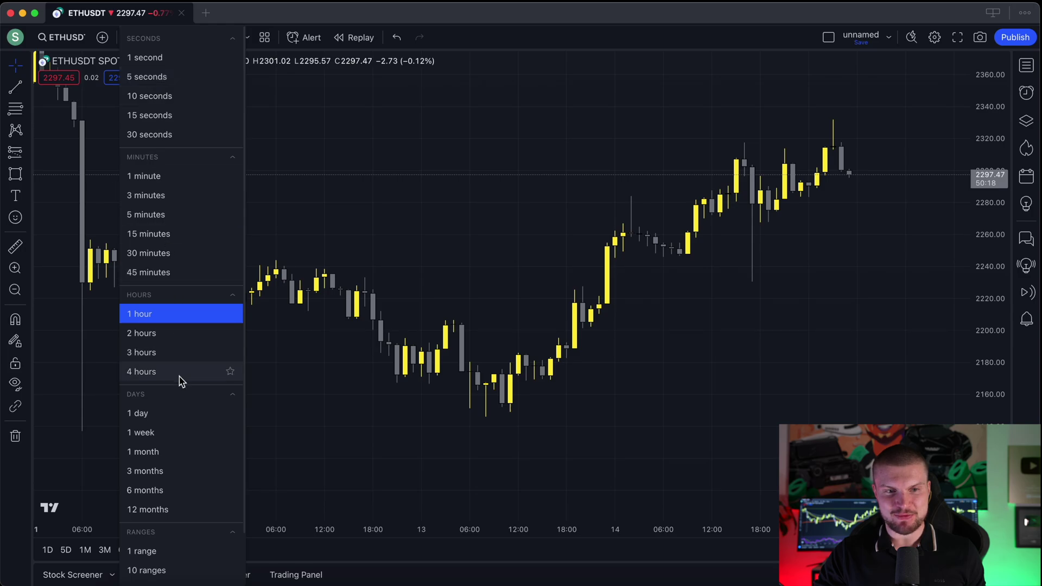
pyautogui.click(293, 197)
pyautogui.scroll(1, 490, 272)
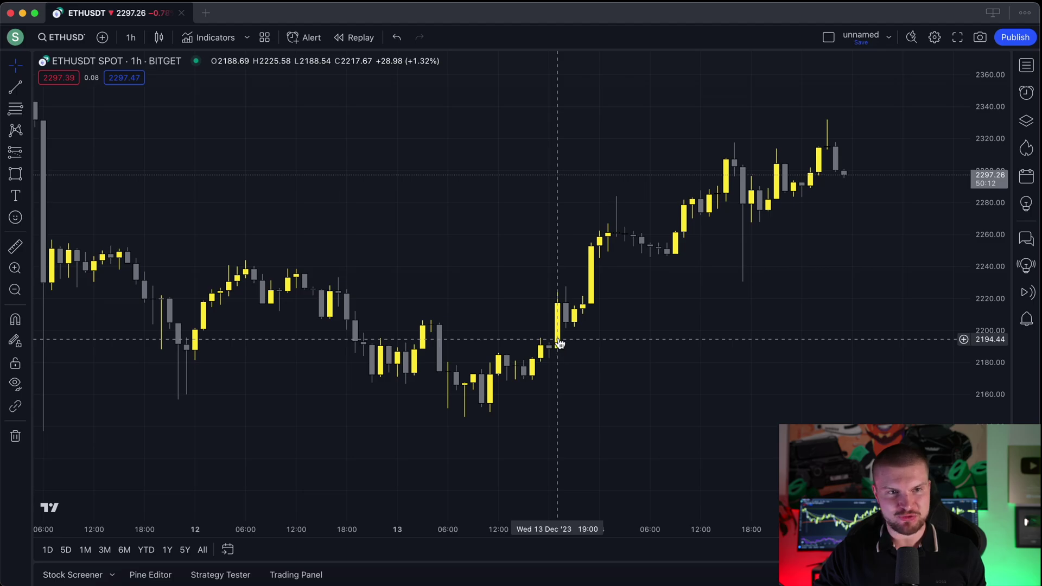
pyautogui.click(132, 39)
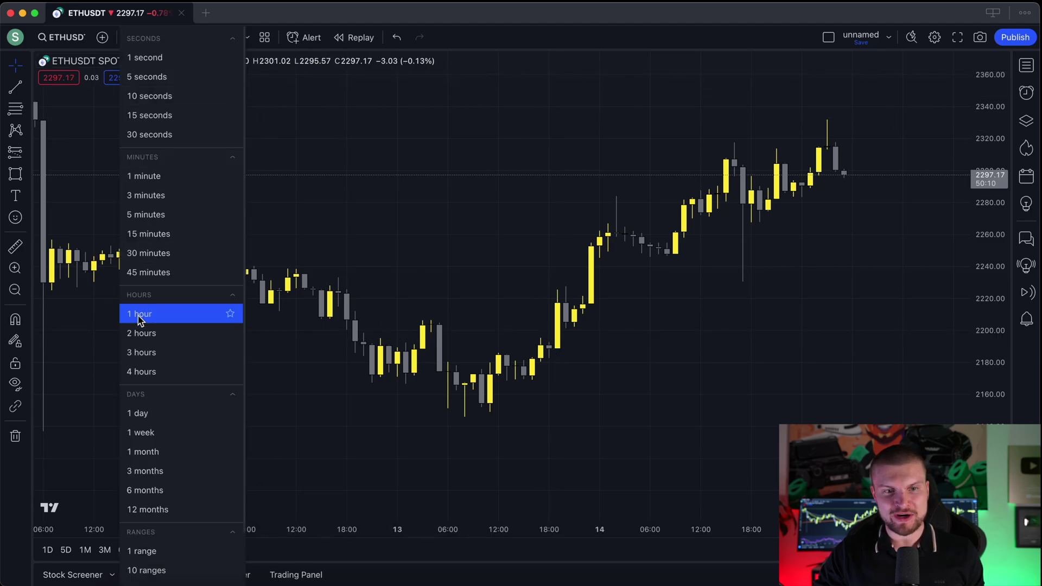
pyautogui.click(442, 240)
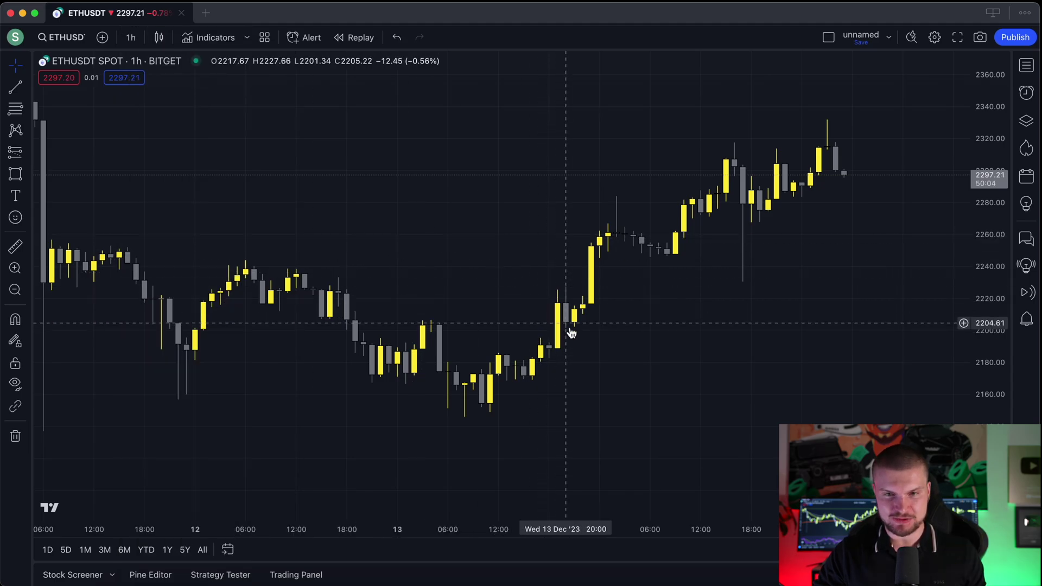
# - Try the 1-minute timeframe with enlarged candles, then return to 1-hour
pyautogui.click(130, 37)
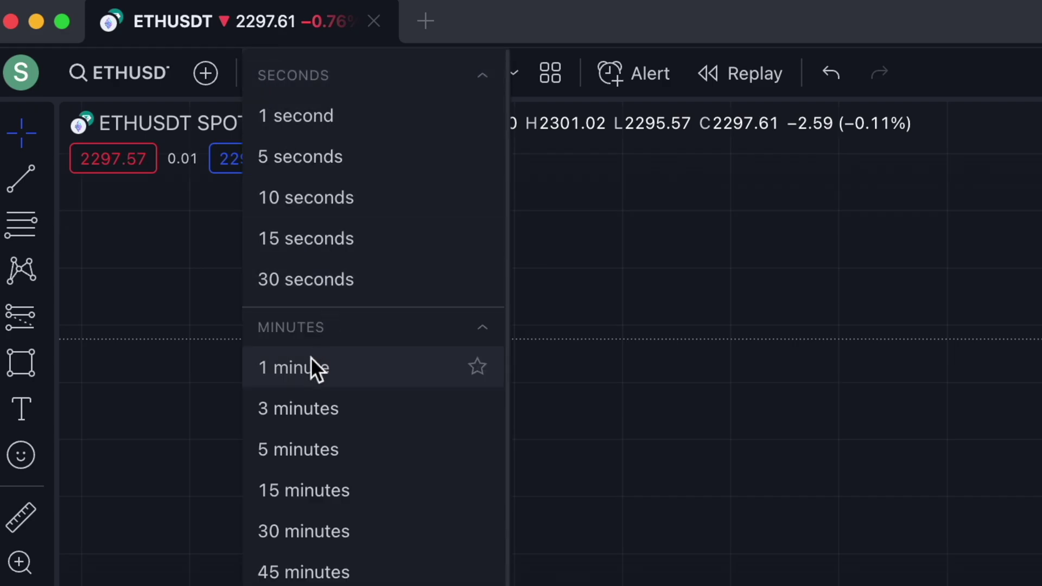
pyautogui.click(311, 358)
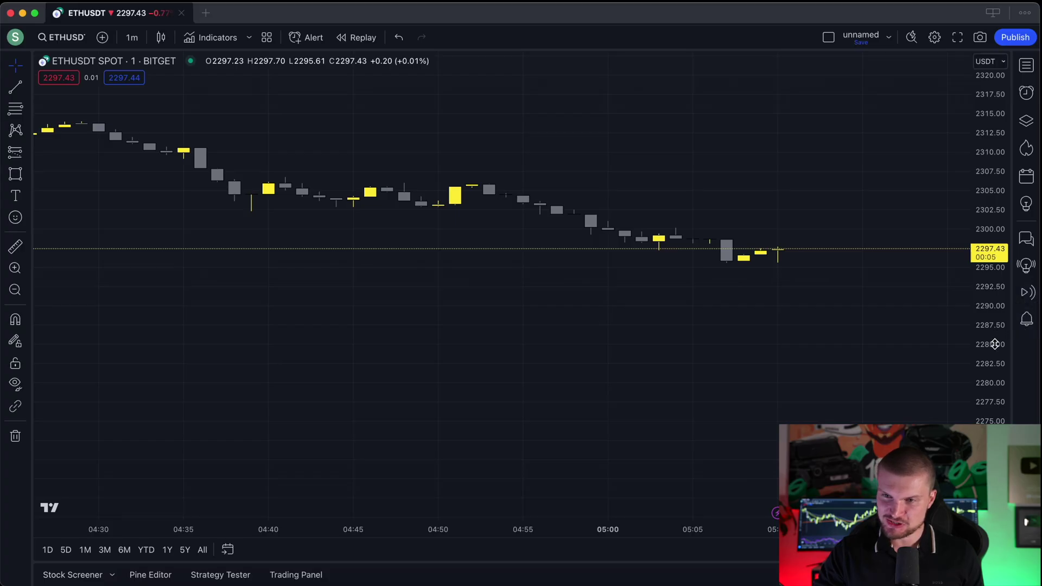
pyautogui.moveTo(995, 344); pyautogui.dragTo(987, 227)
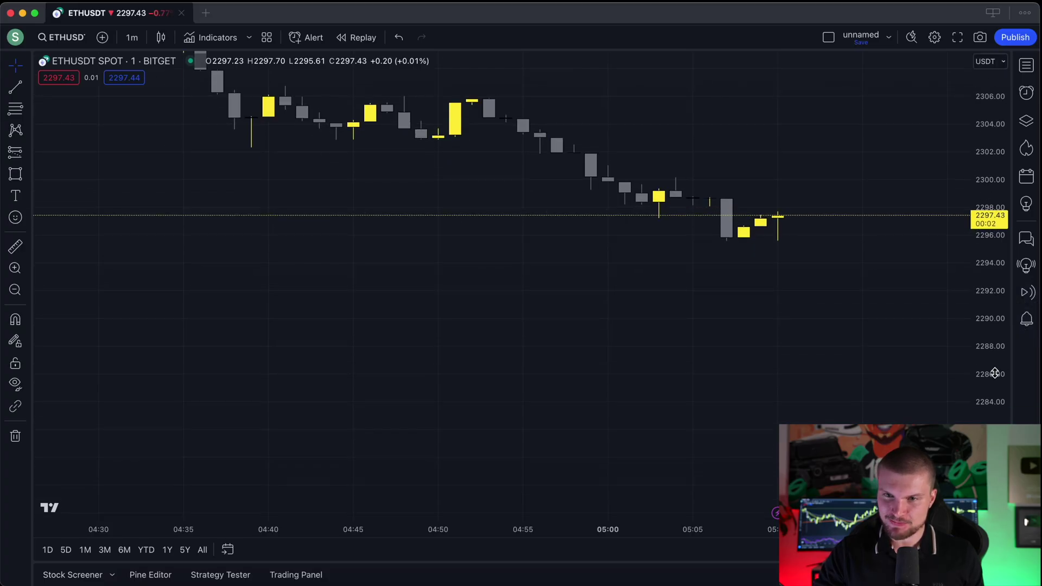
pyautogui.moveTo(995, 374); pyautogui.dragTo(993, 293)
pyautogui.moveTo(791, 132); pyautogui.dragTo(747, 386)
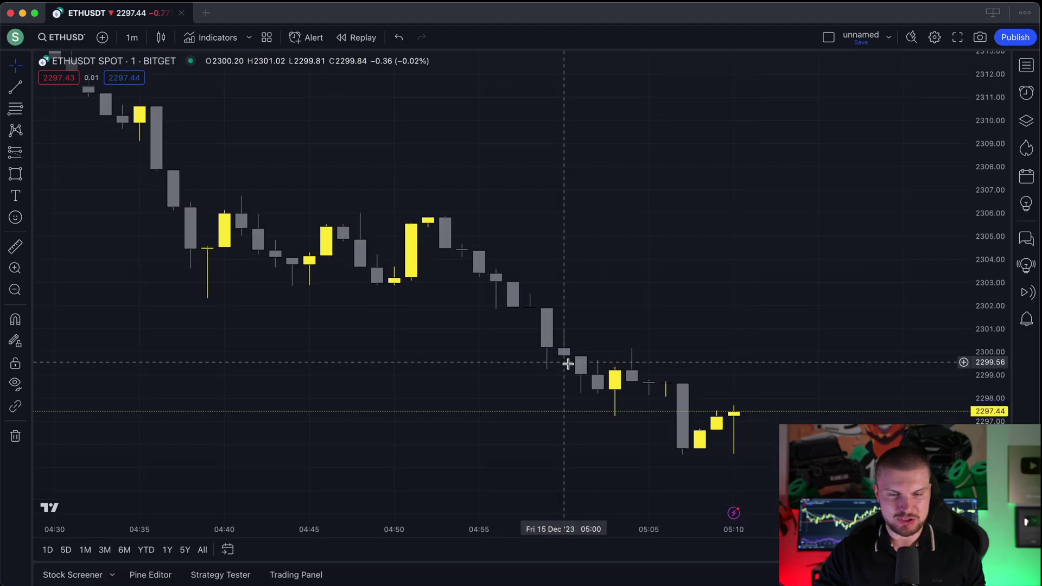
pyautogui.hscroll(-5, 568, 363)
pyautogui.click(132, 37)
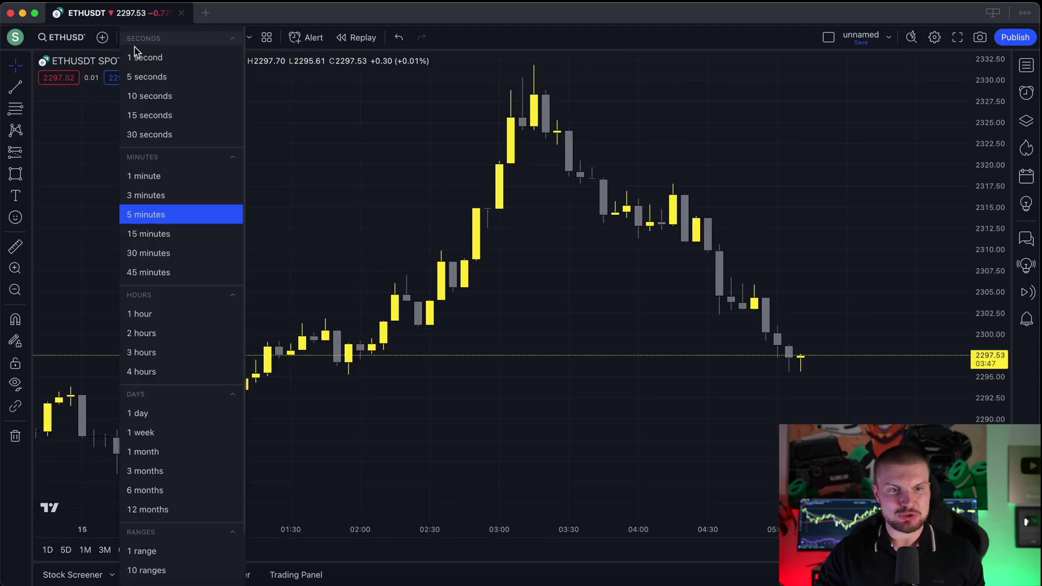
pyautogui.click(150, 316)
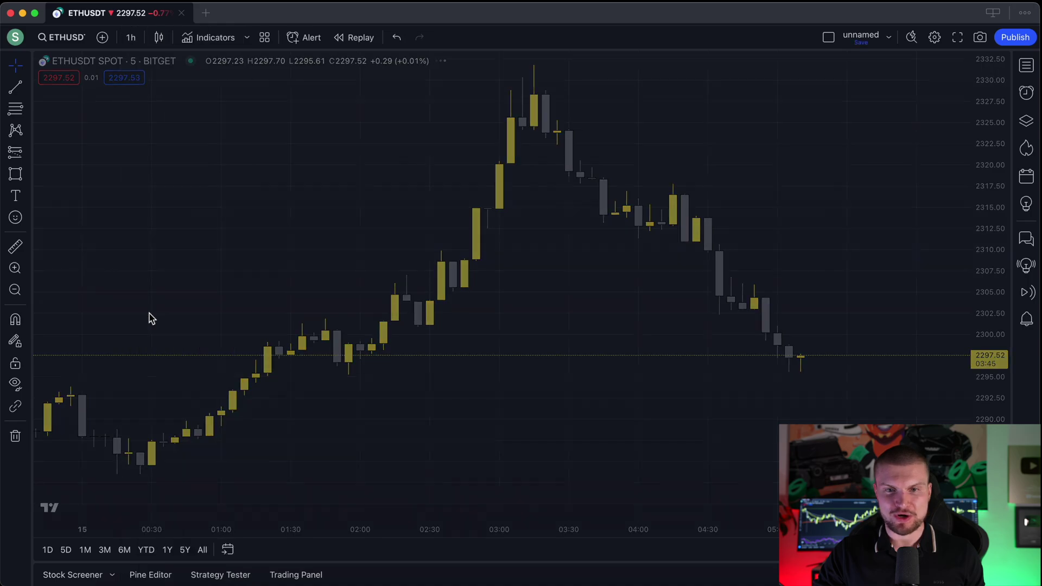
# - Star 1 hour and 5 minutes as favourite timeframes
pyautogui.click(131, 37)
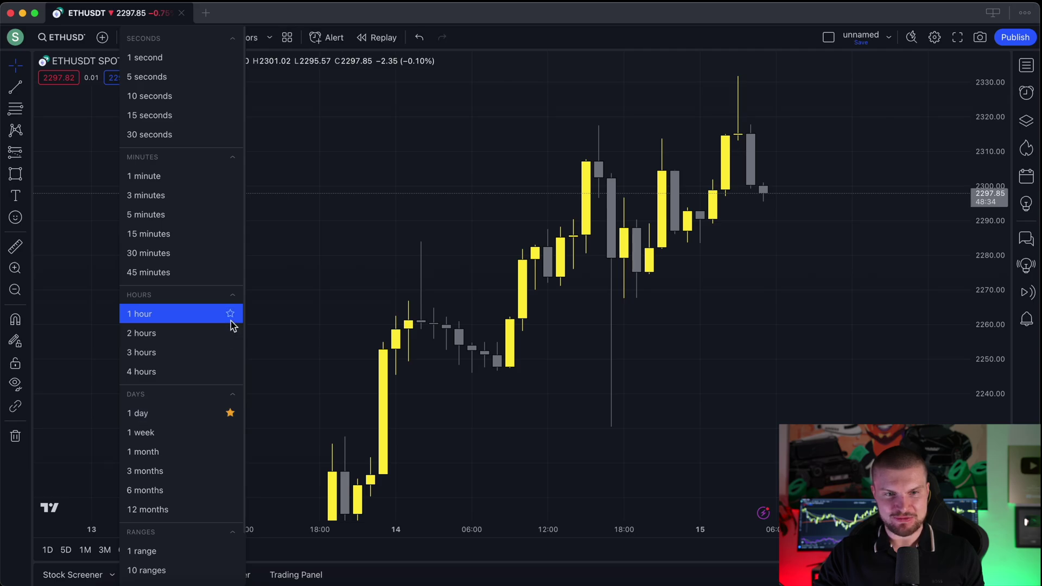
pyautogui.click(230, 214)
pyautogui.click(230, 176)
pyautogui.click(358, 139)
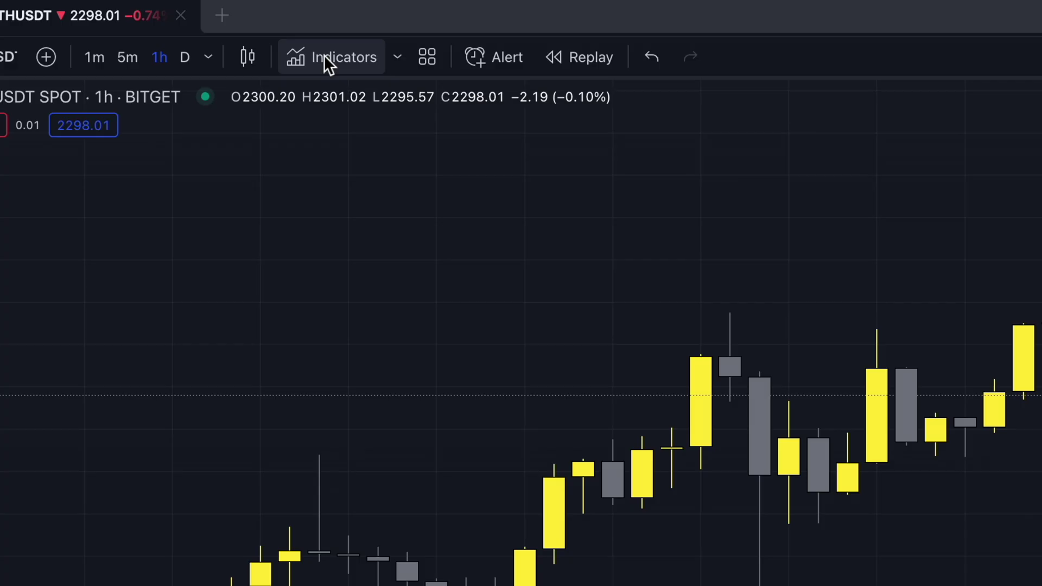
# - Add the Moving Average Simple indicator via an 'sma' search and pan to recent candles
pyautogui.click(324, 58)
pyautogui.scroll(-3, 777, 451)
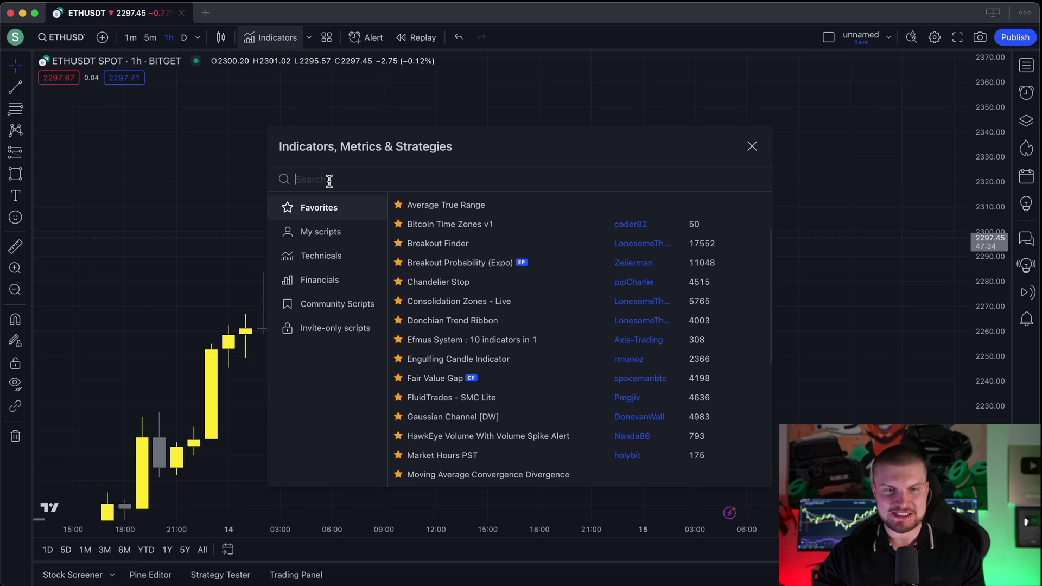
pyautogui.write('sma')
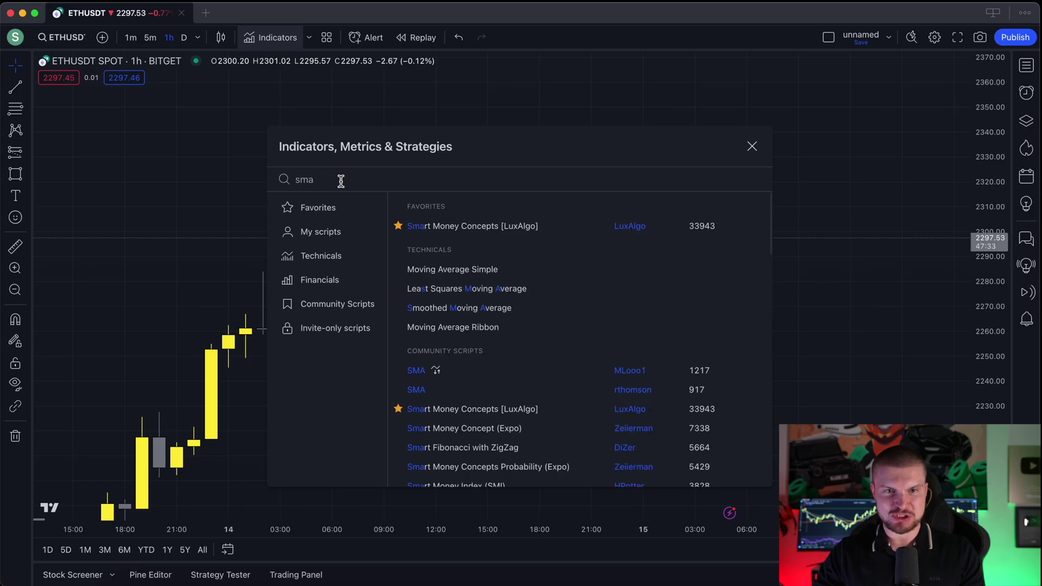
pyautogui.click(465, 272)
pyautogui.press('Escape')
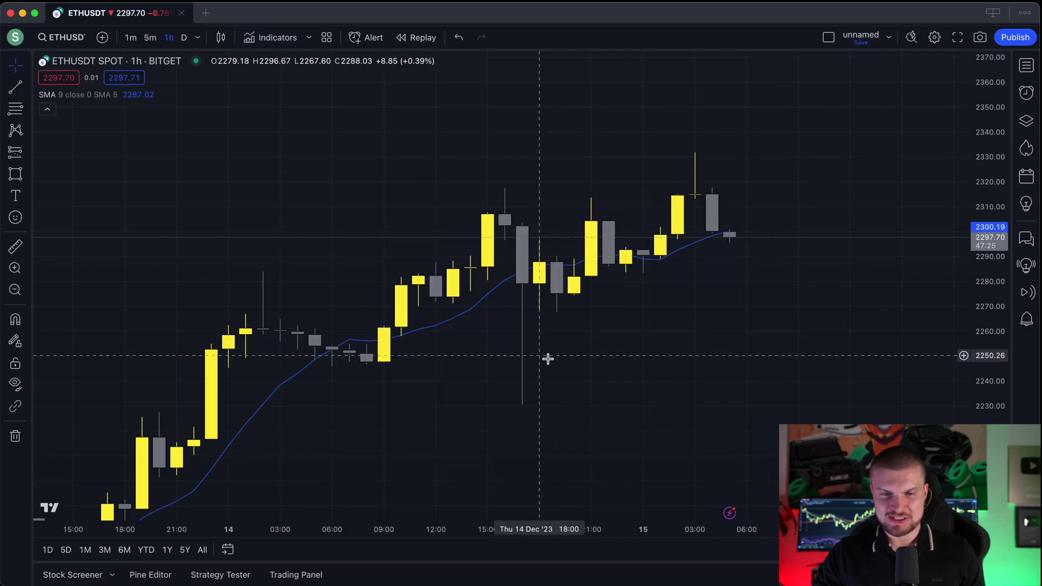
pyautogui.moveTo(542, 377); pyautogui.dragTo(638, 308)
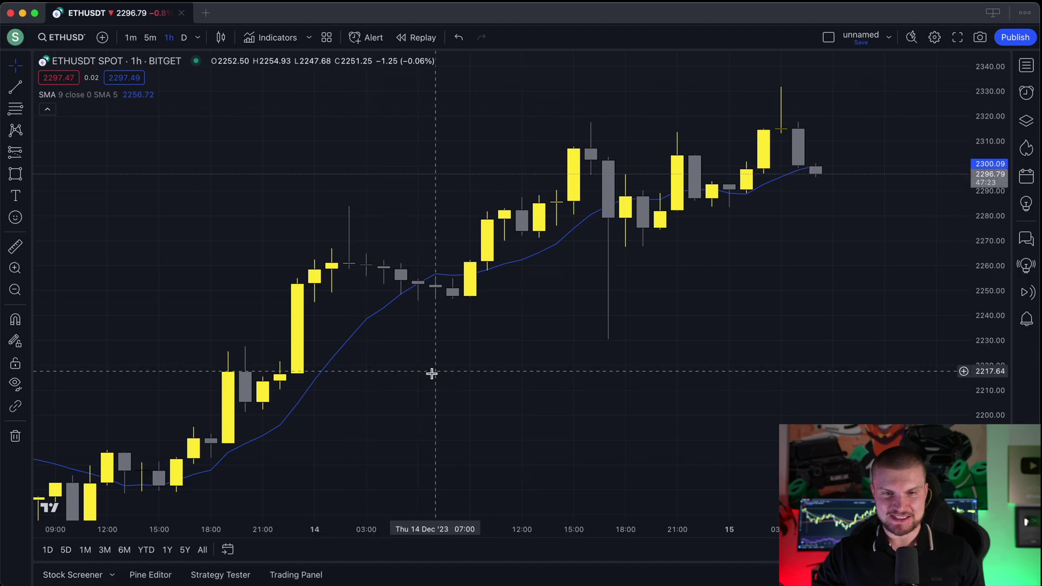
pyautogui.moveTo(431, 372); pyautogui.dragTo(514, 347)
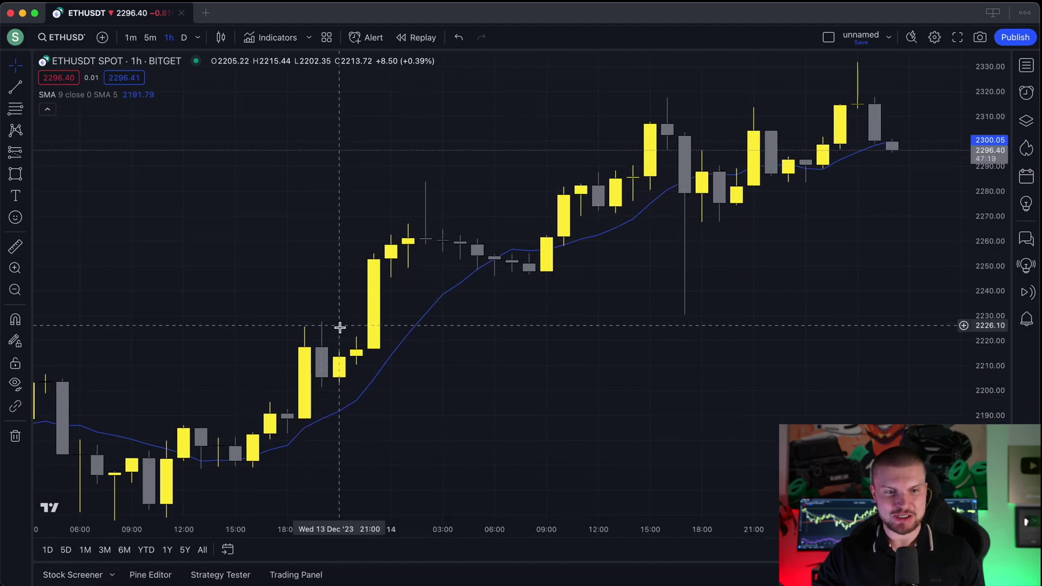
pyautogui.press('/')
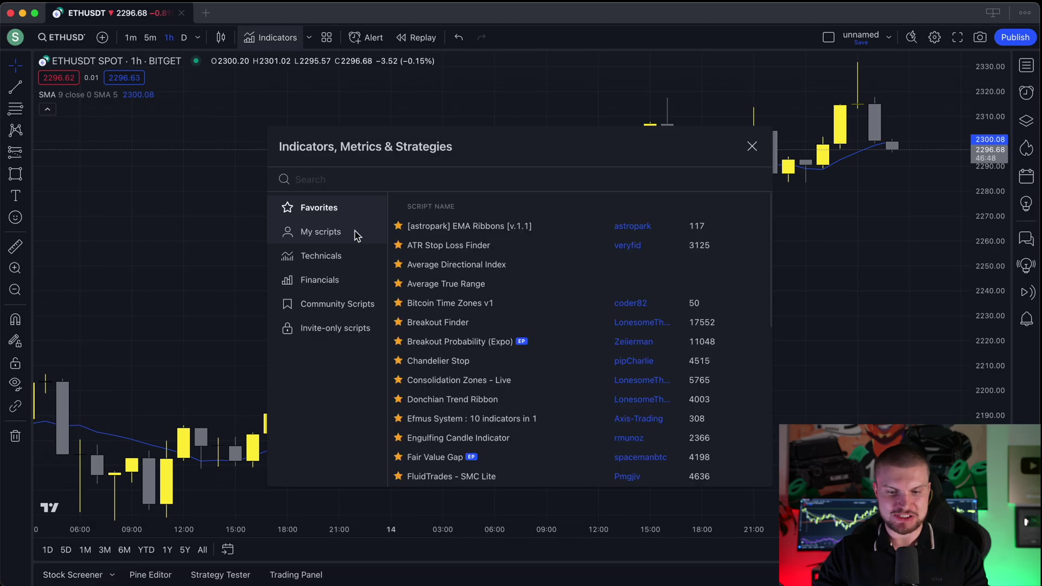
# - Add the Relative Strength Index indicator and close the Indicators dialog
pyautogui.click(461, 227)
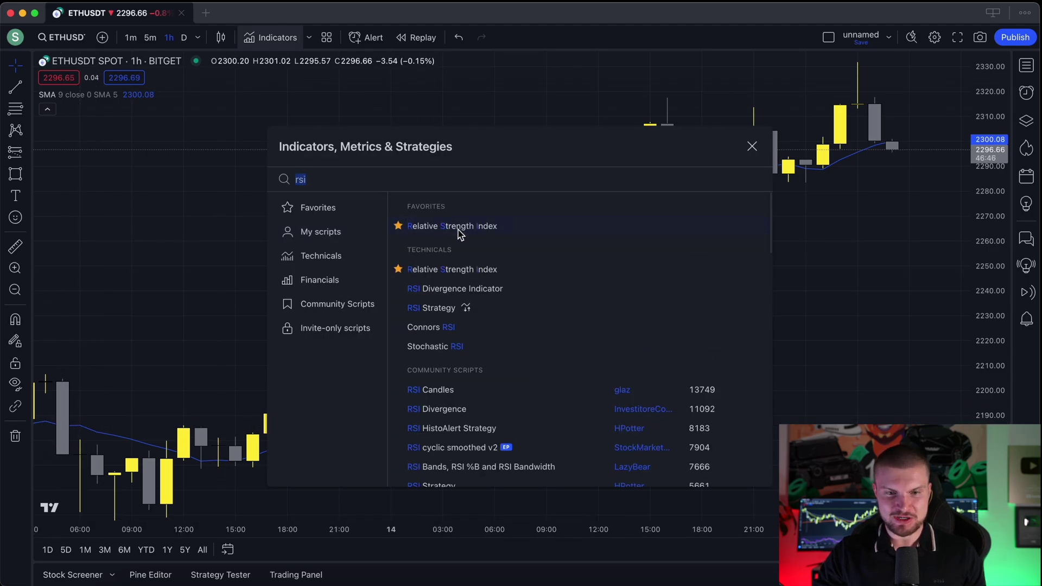
pyautogui.click(752, 146)
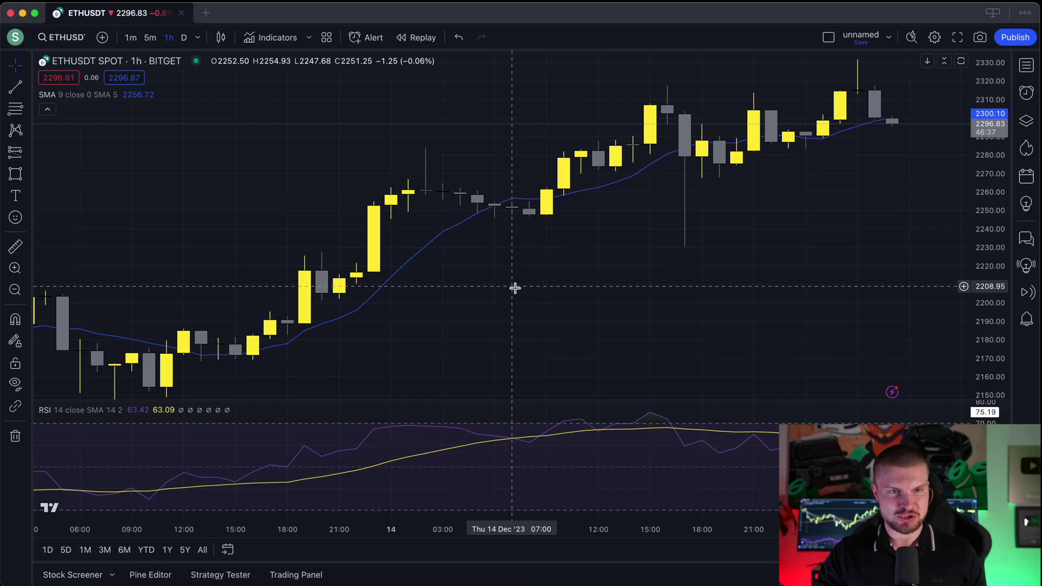
pyautogui.moveTo(79, 103)
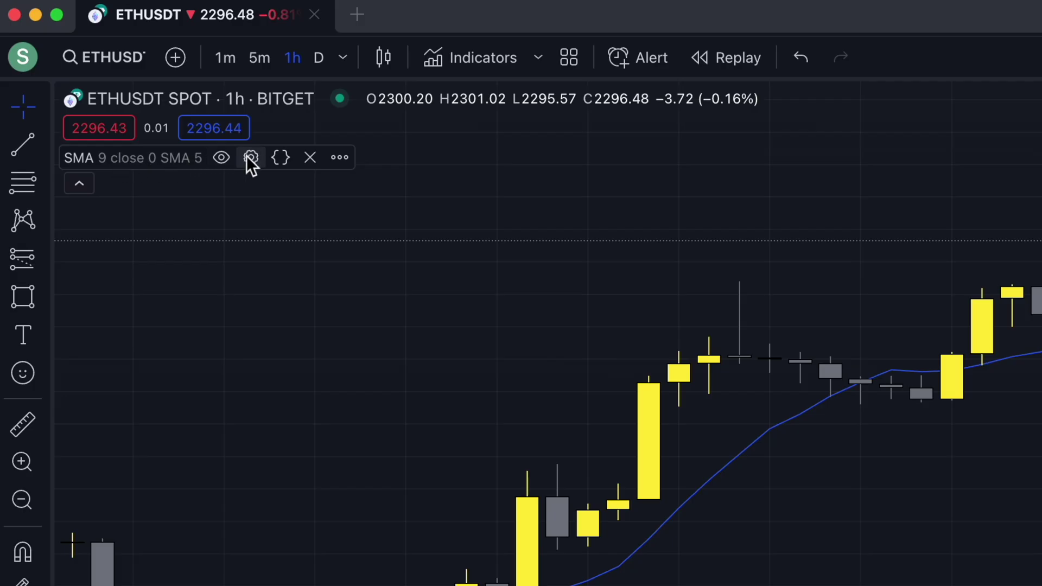
# - Set the SMA to length 200 with a thicker orange line
pyautogui.click(251, 157)
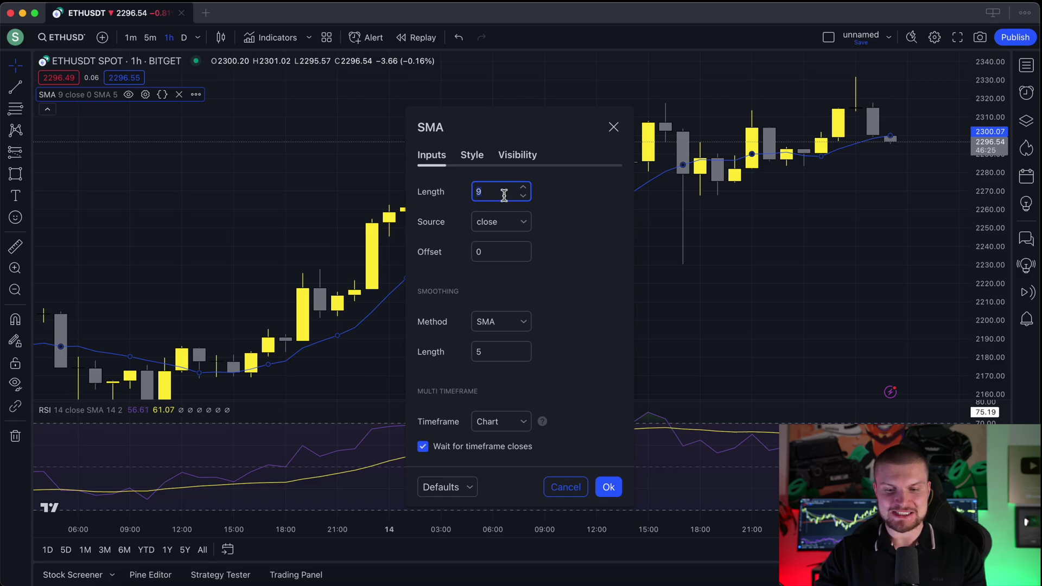
pyautogui.click(472, 154)
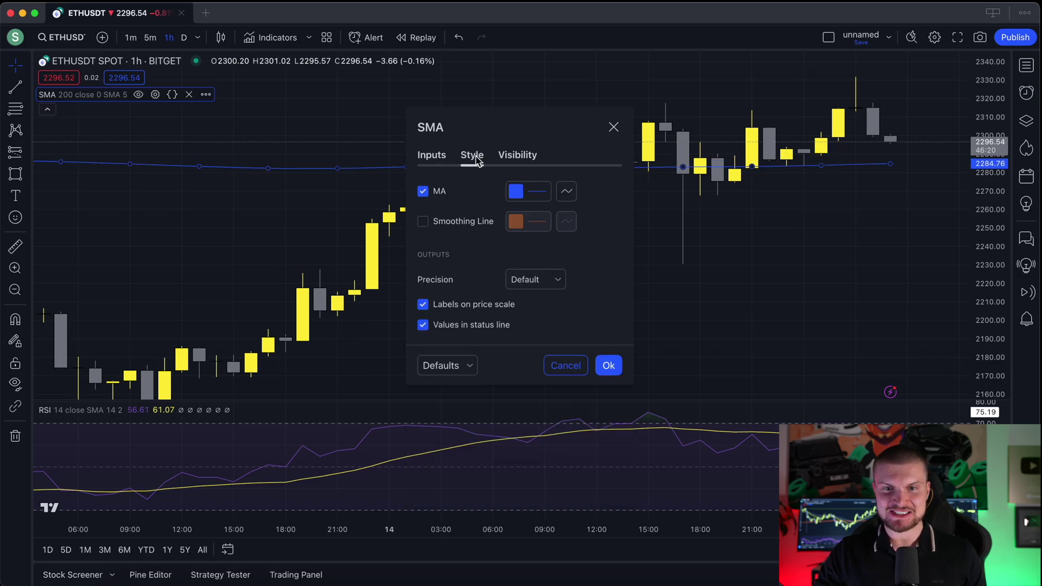
pyautogui.click(516, 192)
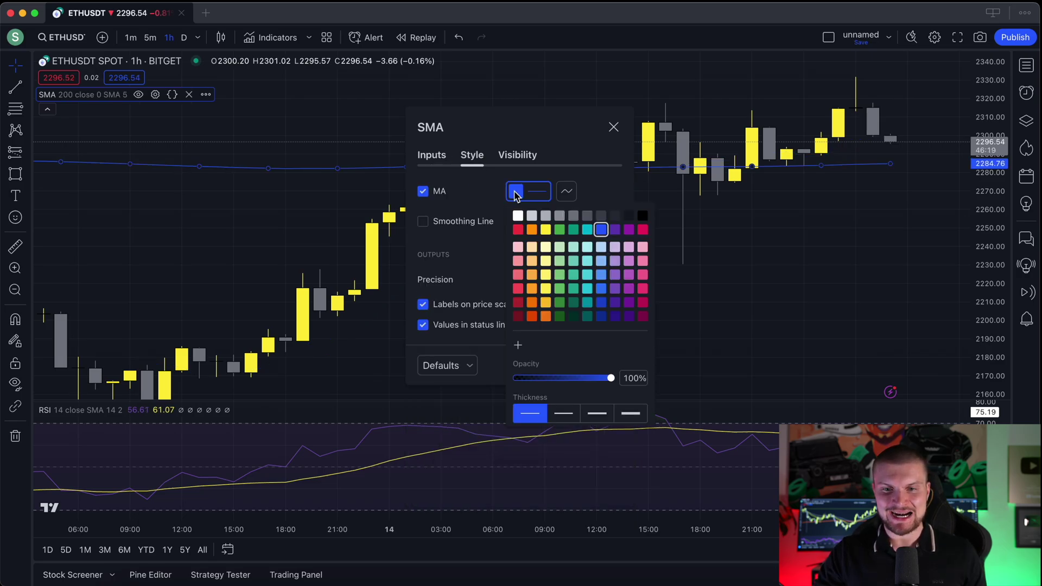
pyautogui.click(532, 230)
pyautogui.click(562, 415)
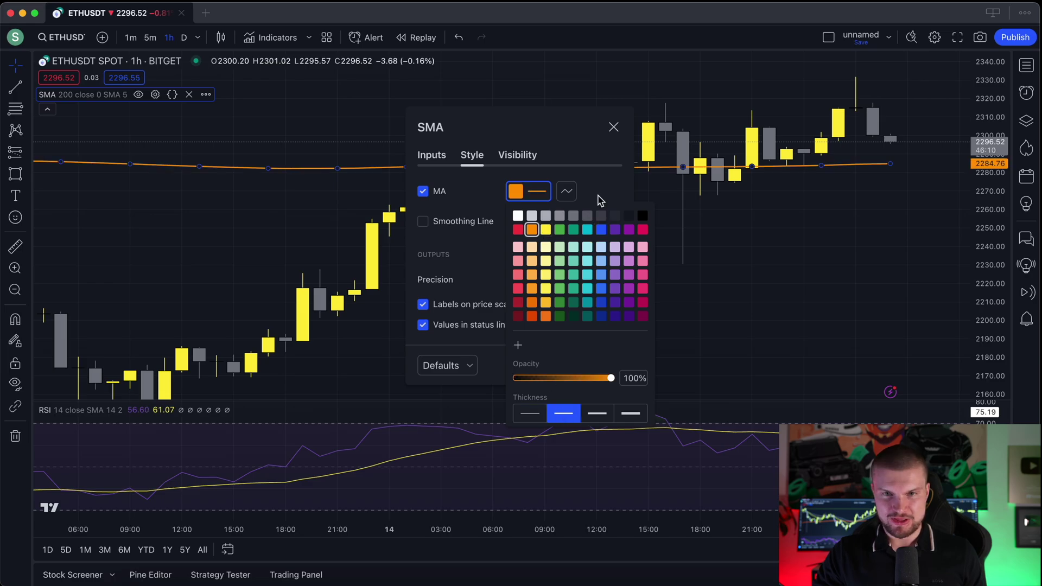
pyautogui.click(600, 214)
pyautogui.click(608, 365)
# - Switch the chart to 1-minute candles and toggle SMA and RSI visibility off and on
pyautogui.write('1')
pyautogui.press('Return')
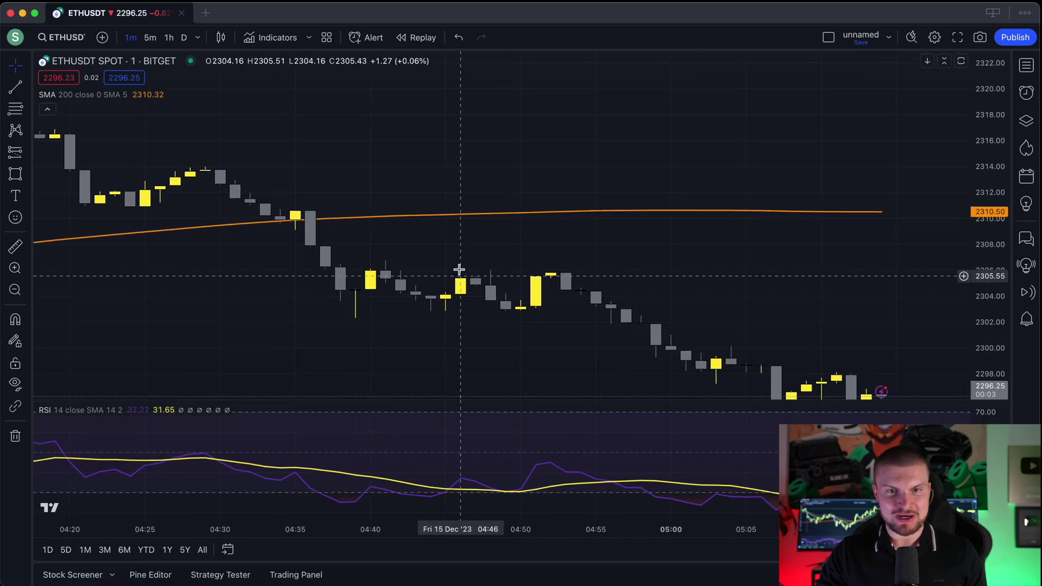
pyautogui.moveTo(92, 102)
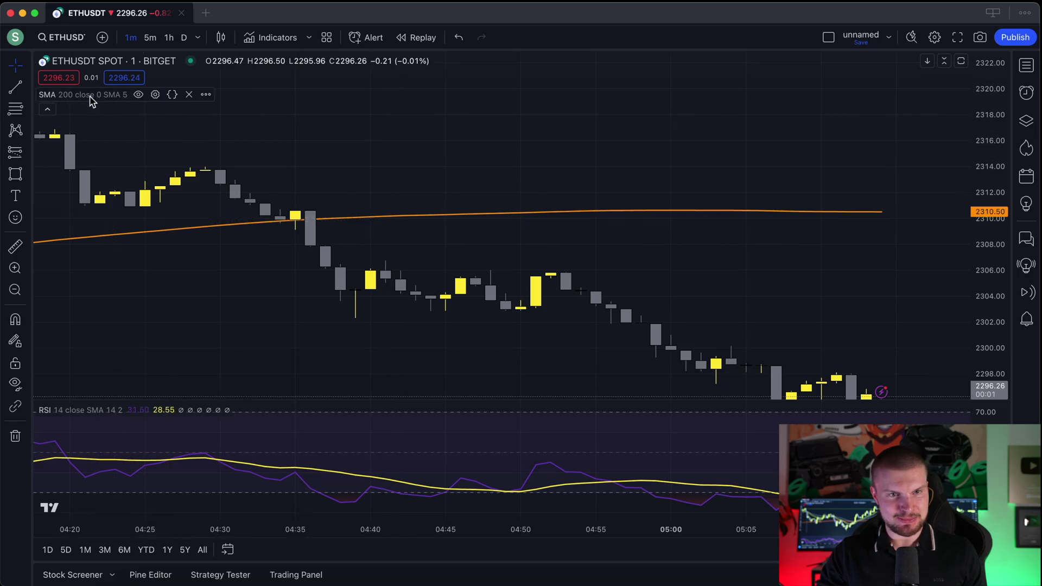
pyautogui.click(139, 94)
pyautogui.click(138, 95)
pyautogui.click(139, 95)
pyautogui.click(139, 95)
pyautogui.moveTo(84, 411)
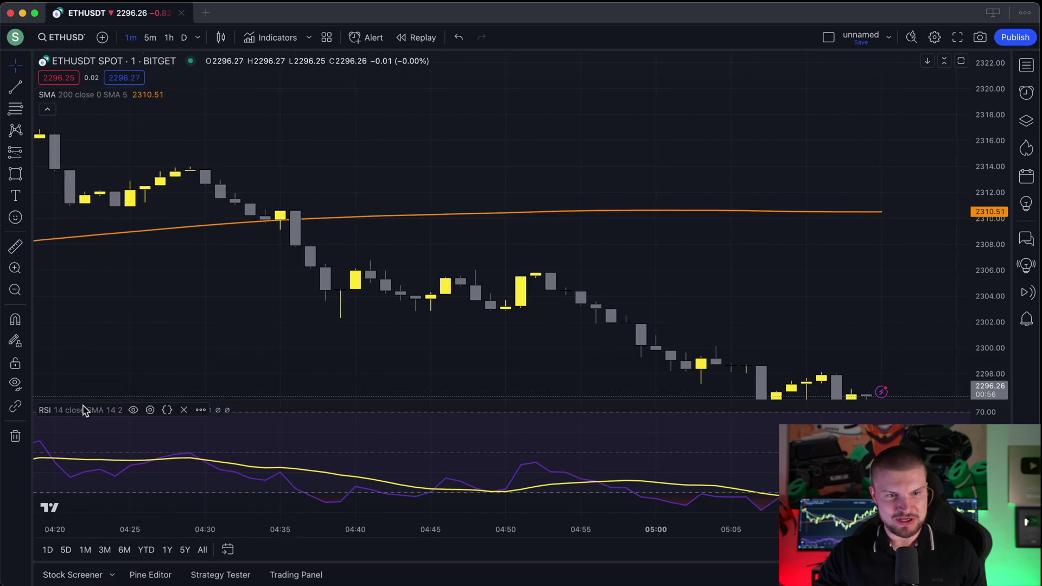
pyautogui.click(133, 411)
pyautogui.click(133, 411)
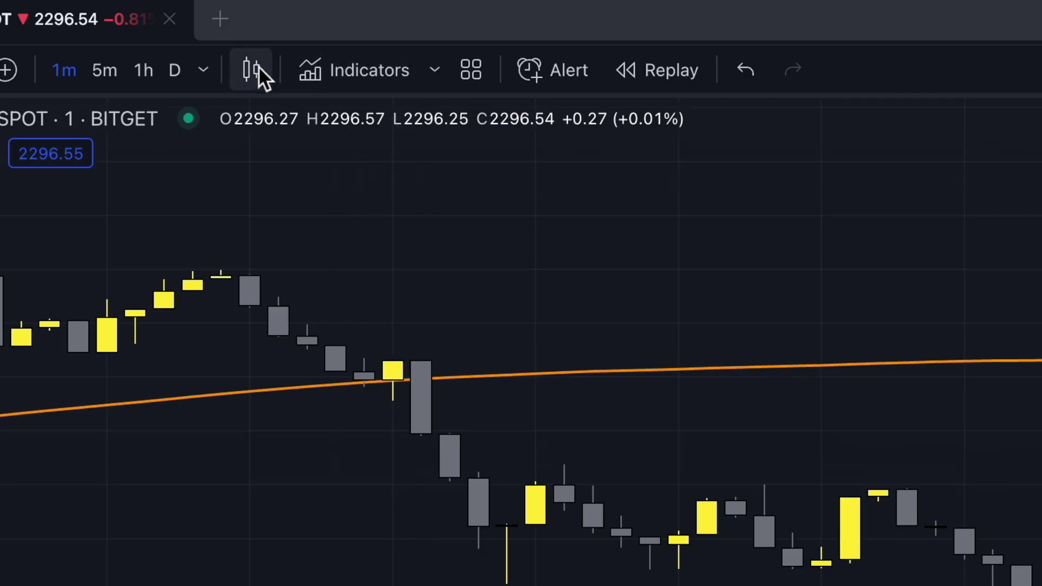
# - Run Bar Replay on the 1-minute ETHUSDT chart starting from about 04:40 on 15 Dec
pyautogui.click(252, 70)
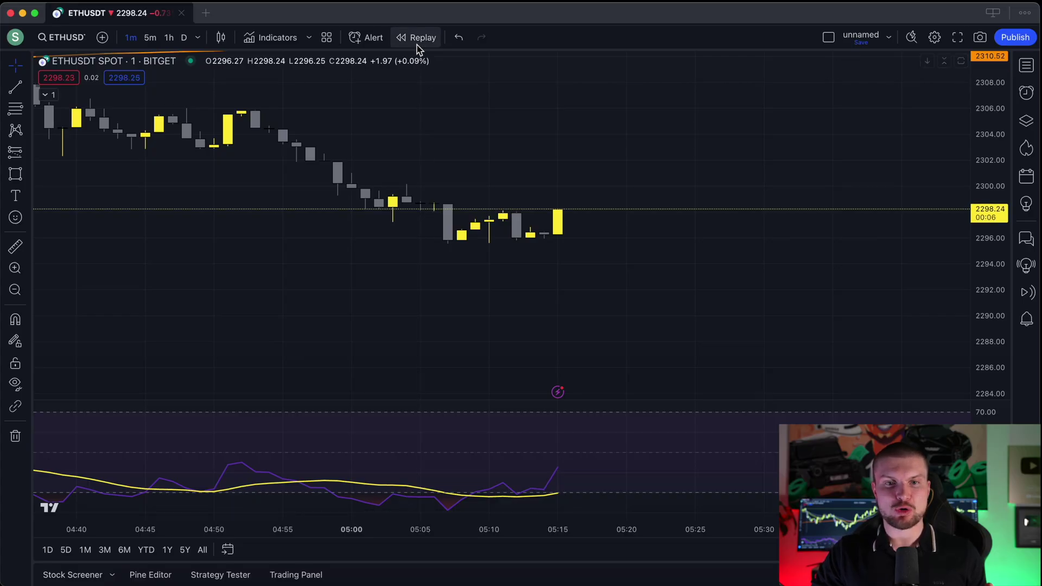
pyautogui.click(418, 38)
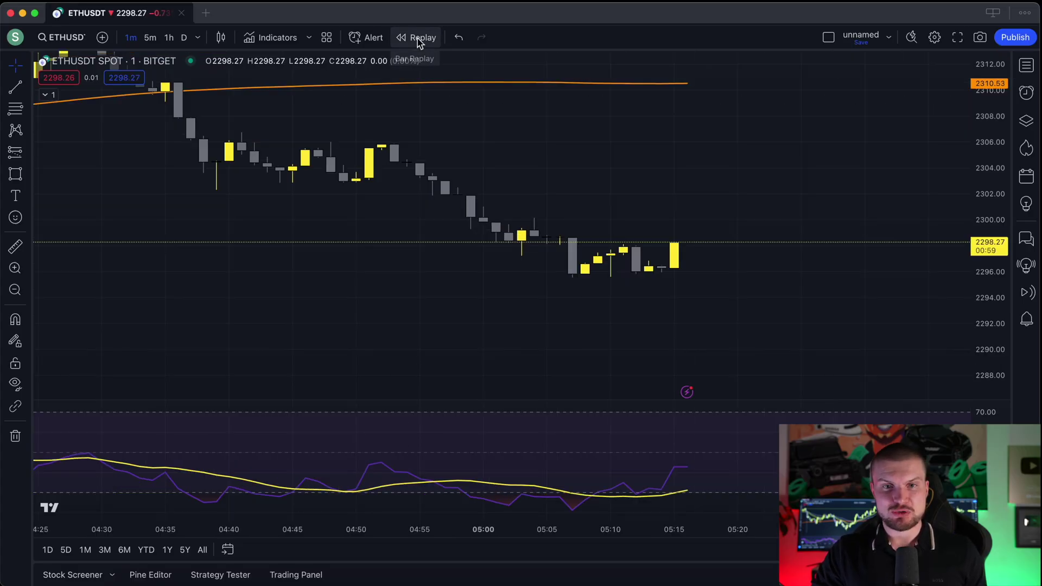
pyautogui.click(225, 120)
pyautogui.moveTo(741, 169); pyautogui.dragTo(447, 270)
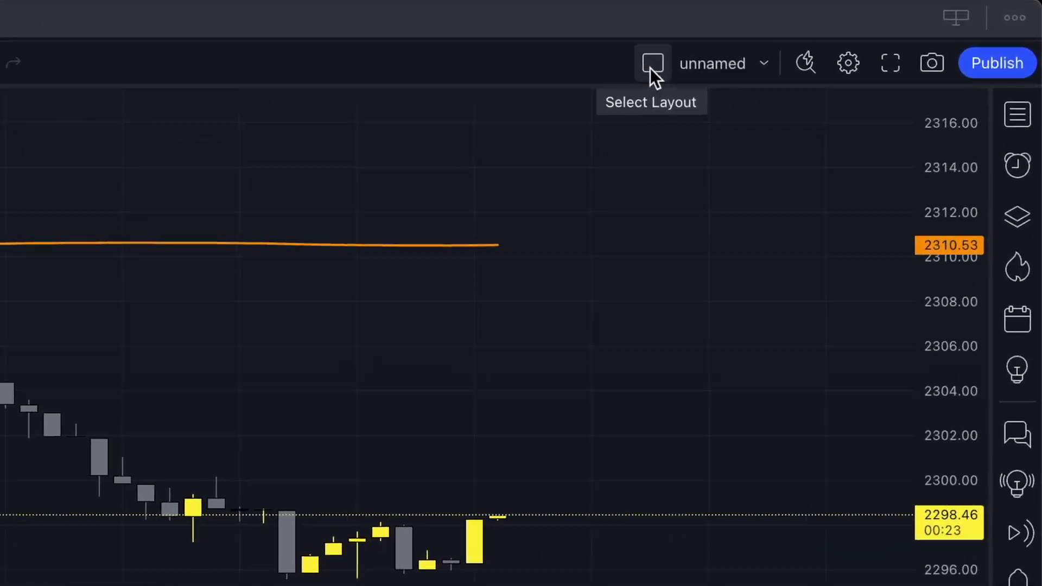
# - Try a two-column layout with BTCUSDT perpetual on the right, then maximize the left ETHUSDT chart
pyautogui.click(765, 48)
pyautogui.click(439, 268)
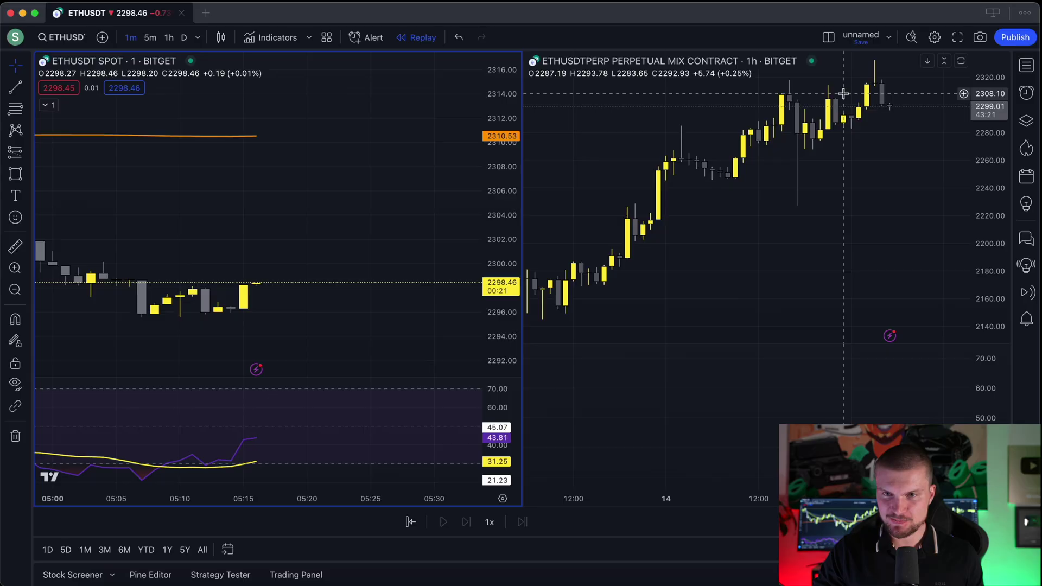
pyautogui.moveTo(336, 120); pyautogui.dragTo(373, 157)
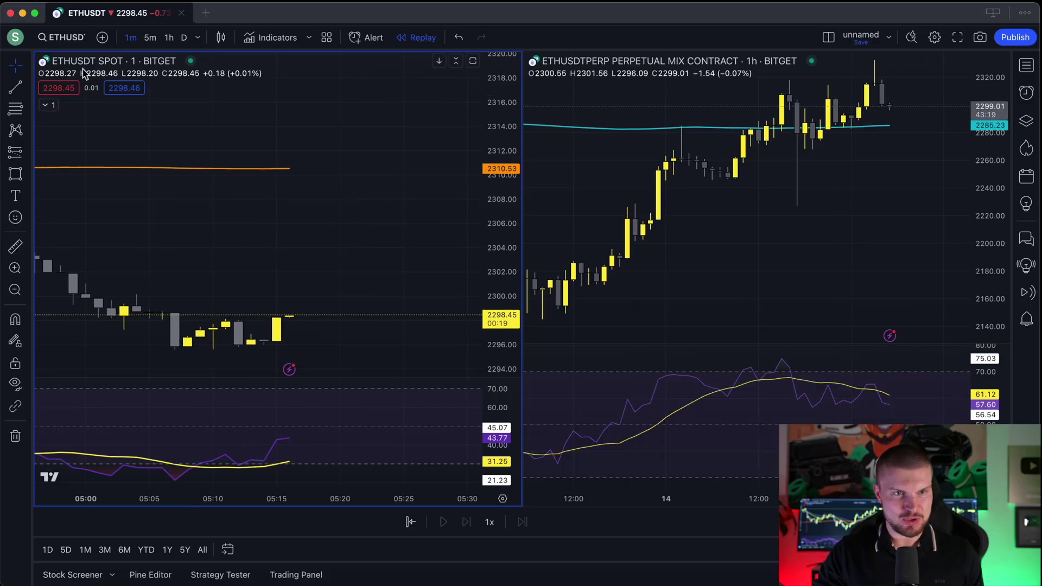
pyautogui.click(591, 165)
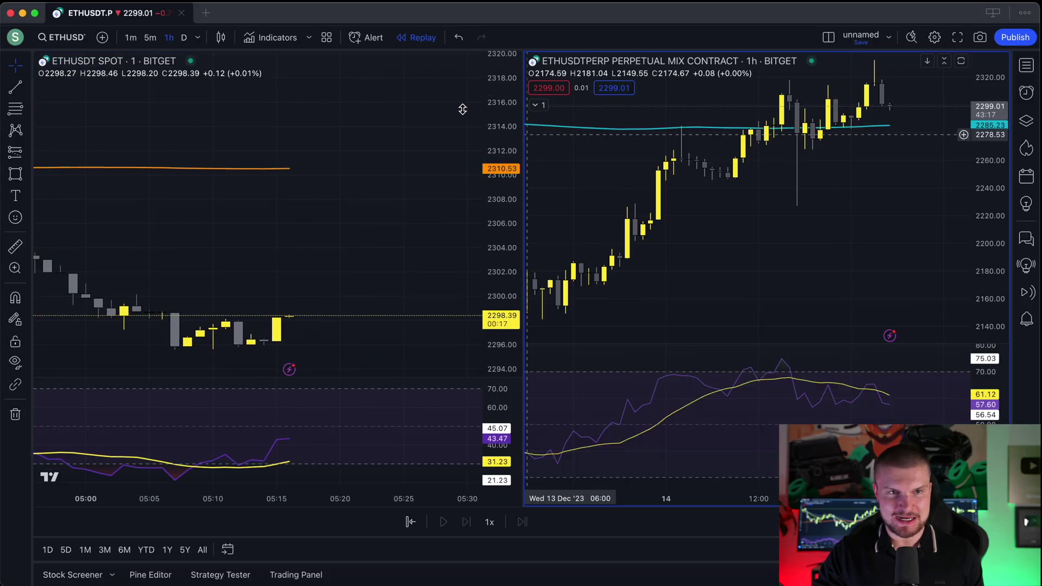
pyautogui.click(59, 37)
pyautogui.write('BTCUSD')
pyautogui.press('Return')
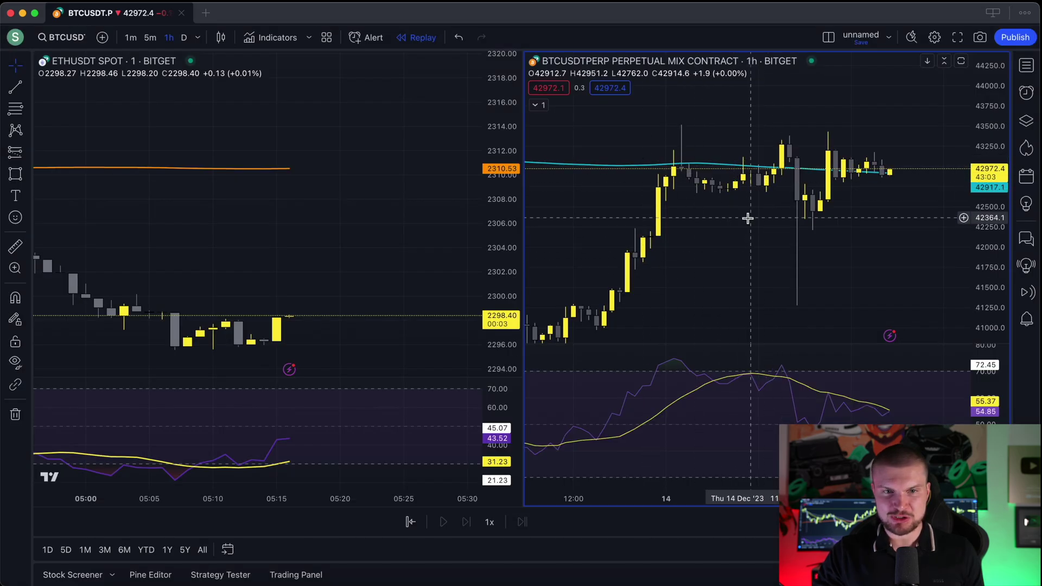
pyautogui.click(231, 285)
pyautogui.hotkey('alt', 'Return')
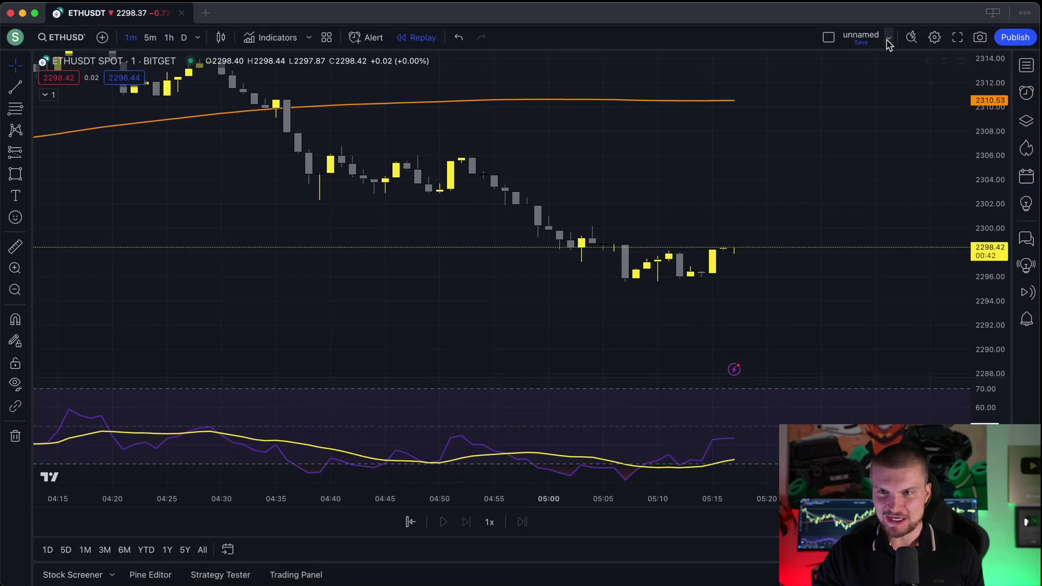
# - Rename the chart layout to 'Bitcoin Trading' and save it
pyautogui.click(888, 42)
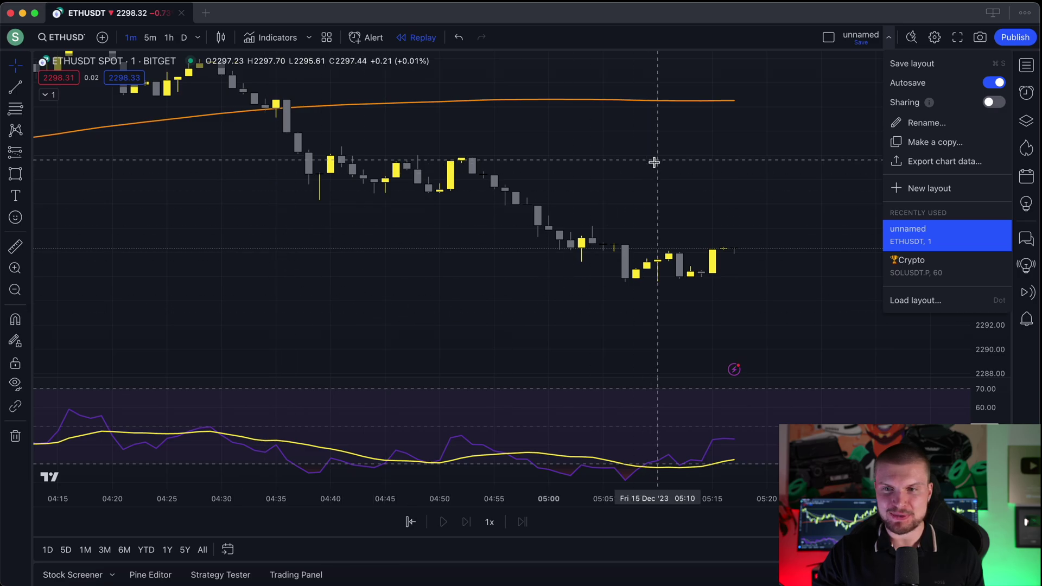
pyautogui.click(930, 124)
pyautogui.write('Bitcoin Trading')
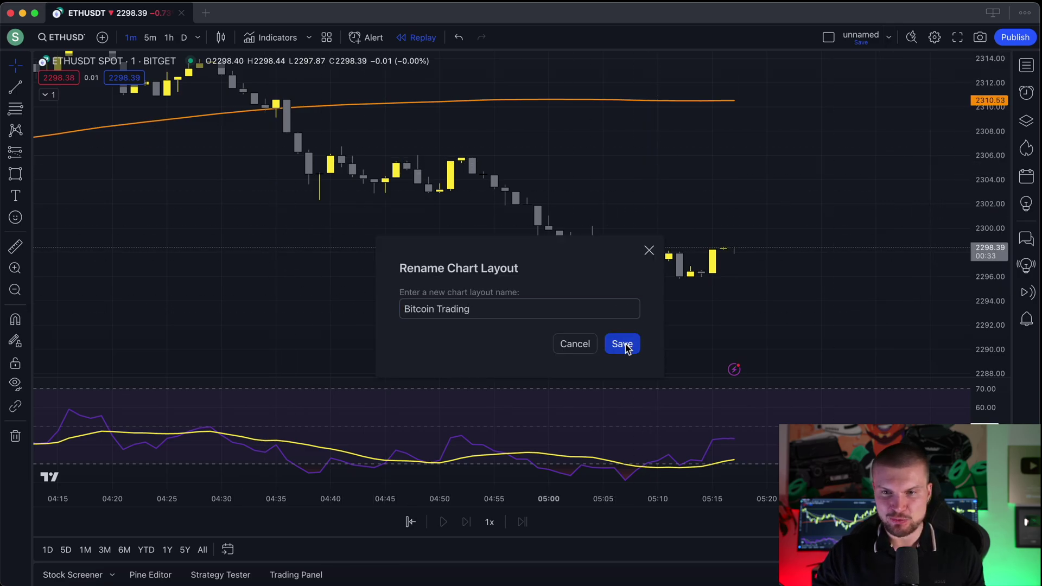
pyautogui.click(623, 344)
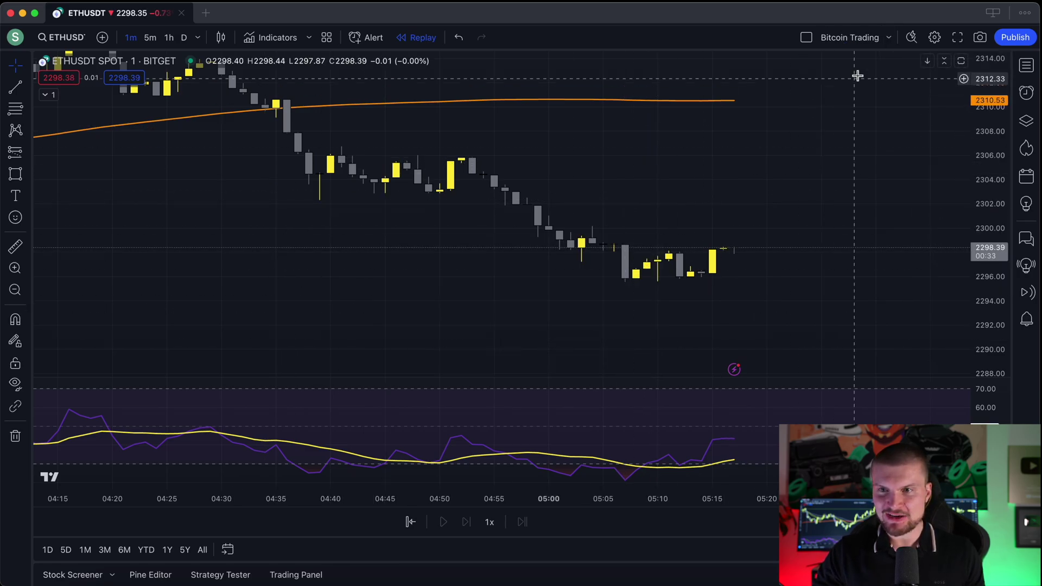
# - Load the Crypto layout, then switch back to the Bitcoin Trading layout
pyautogui.click(891, 40)
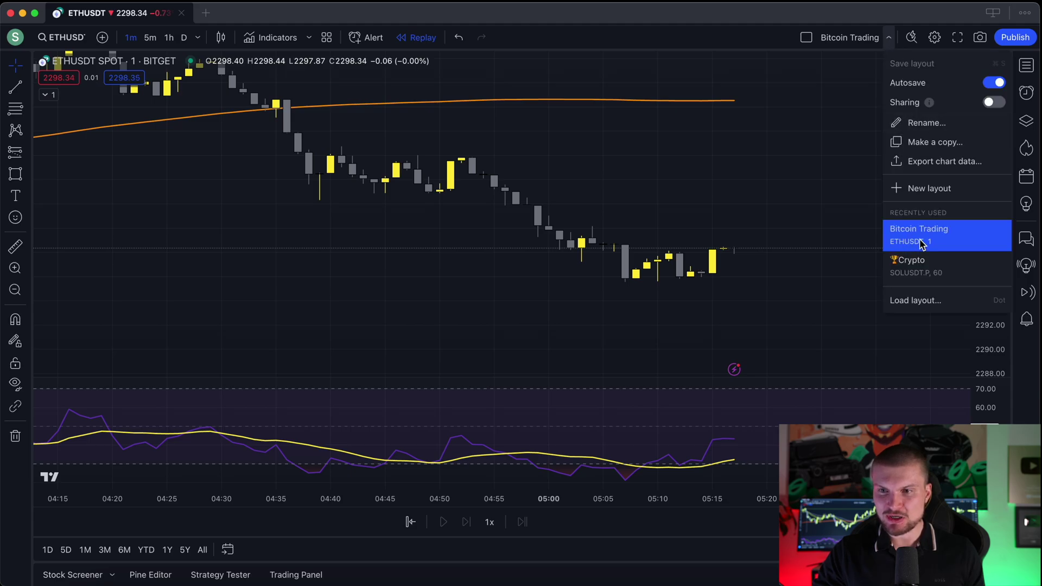
pyautogui.click(933, 265)
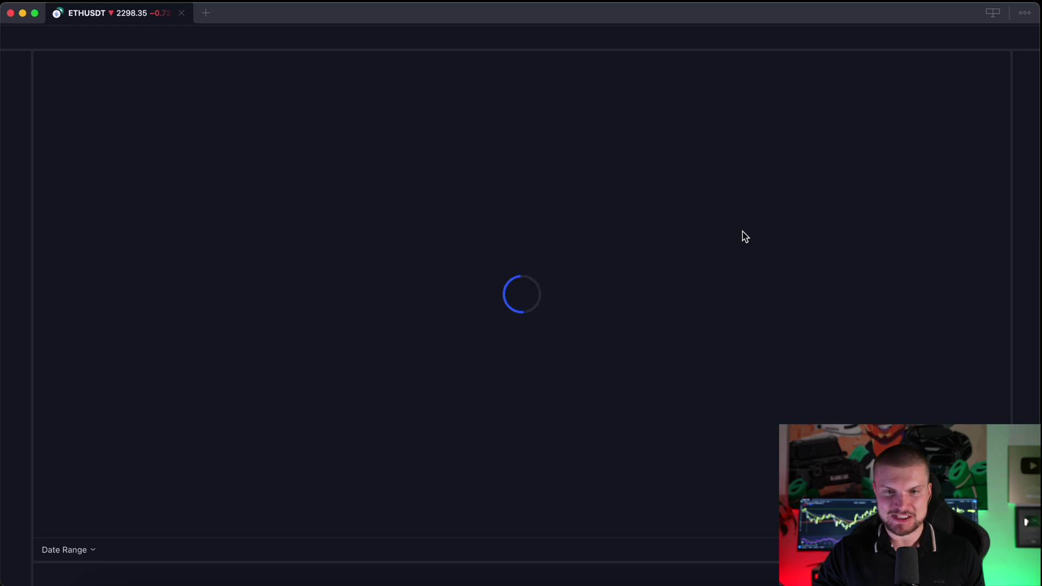
pyautogui.click(889, 41)
pyautogui.click(915, 239)
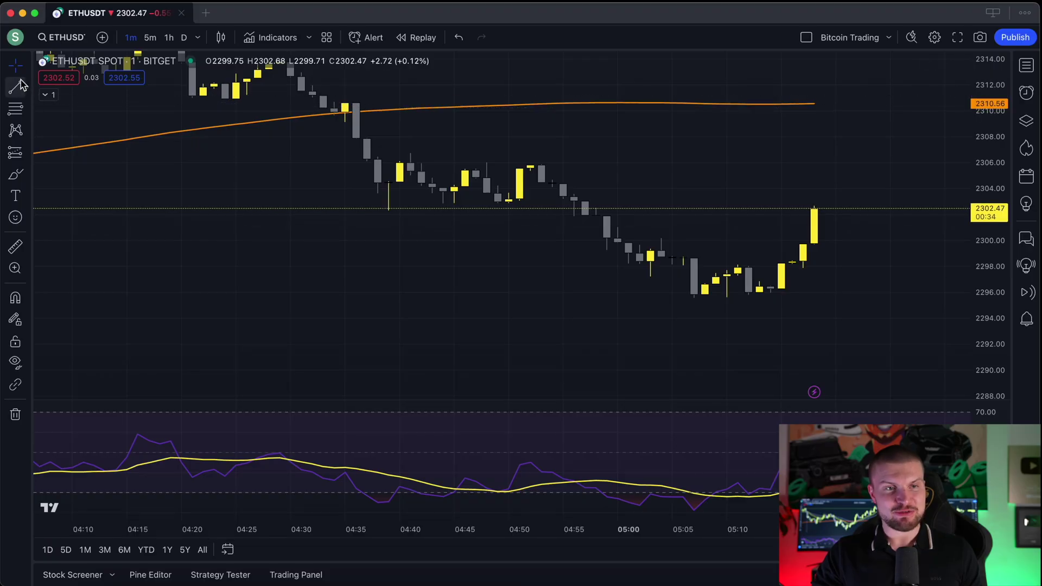
# - Draw a descending parallel channel over the 04:50–05:10 drop, then browse Fibonacci and pattern tools
pyautogui.moveTo(272, 205); pyautogui.dragTo(256, 268)
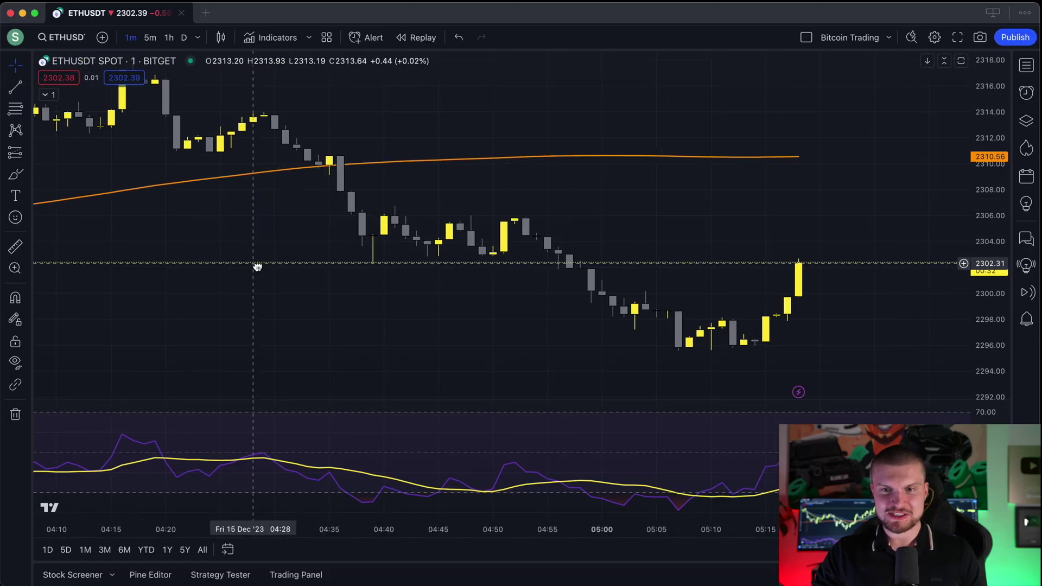
pyautogui.moveTo(994, 306); pyautogui.dragTo(978, 214)
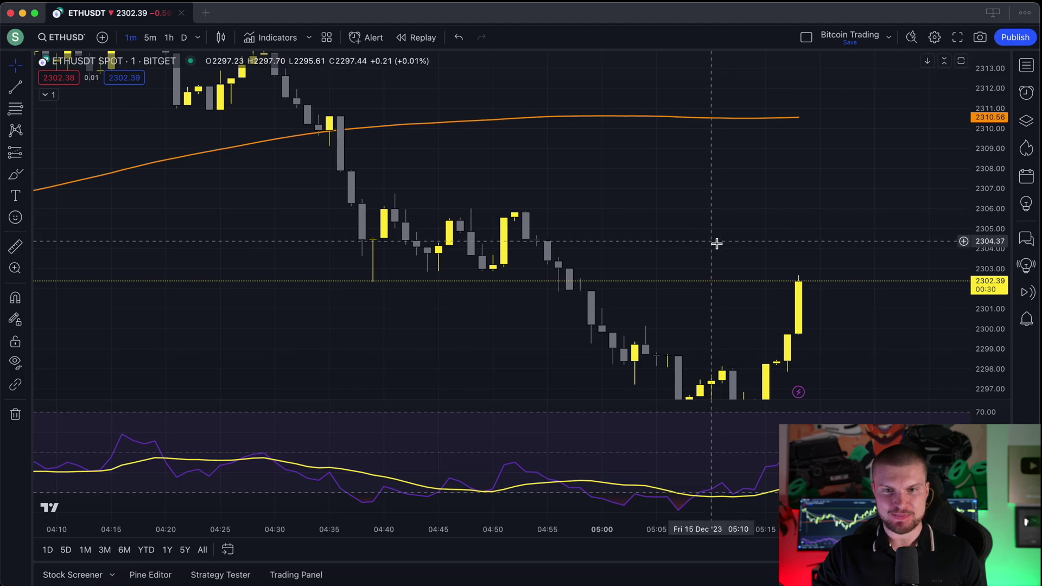
pyautogui.moveTo(717, 242); pyautogui.dragTo(622, 167)
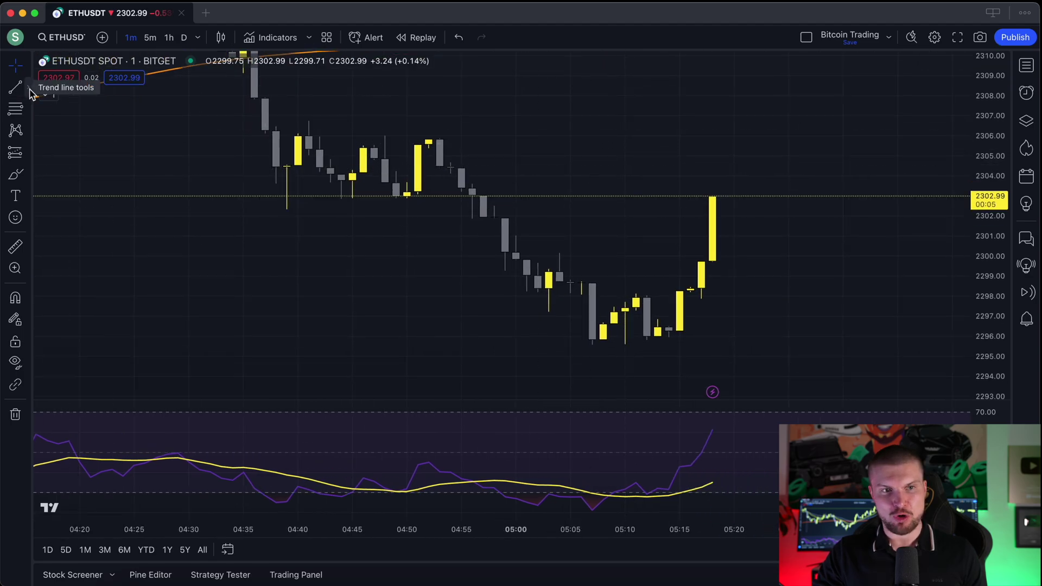
pyautogui.click(28, 89)
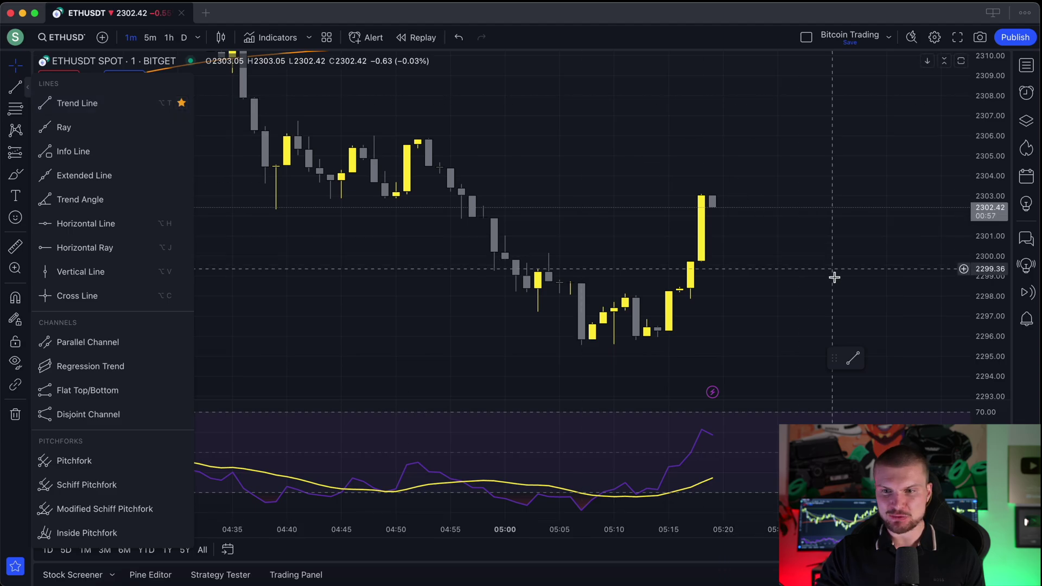
pyautogui.moveTo(834, 358)
pyautogui.mouseDown()
pyautogui.moveTo(809, 279)
pyautogui.moveTo(572, 67)
pyautogui.mouseUp()
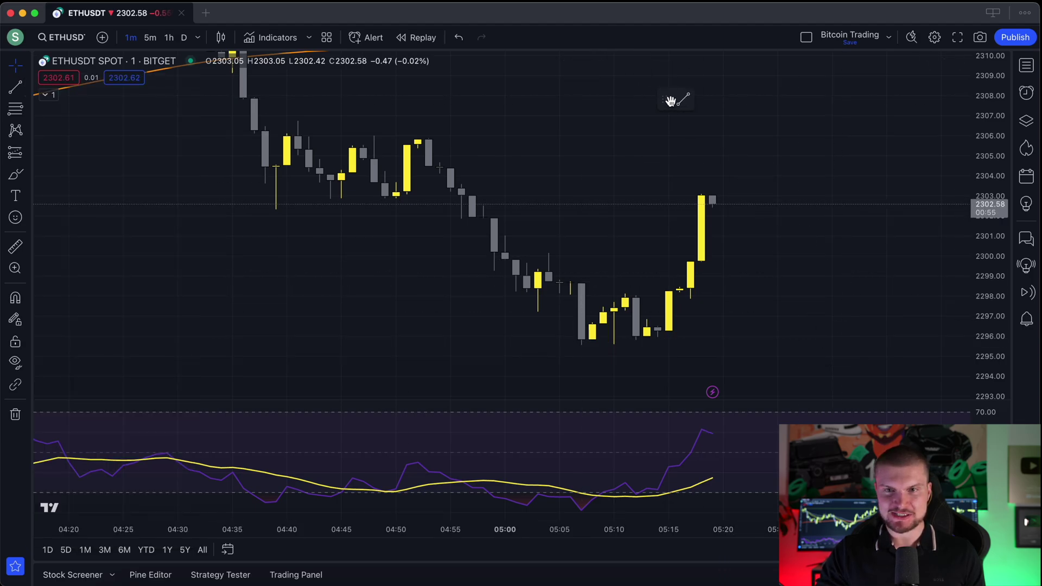
pyautogui.click(411, 211)
pyautogui.click(601, 356)
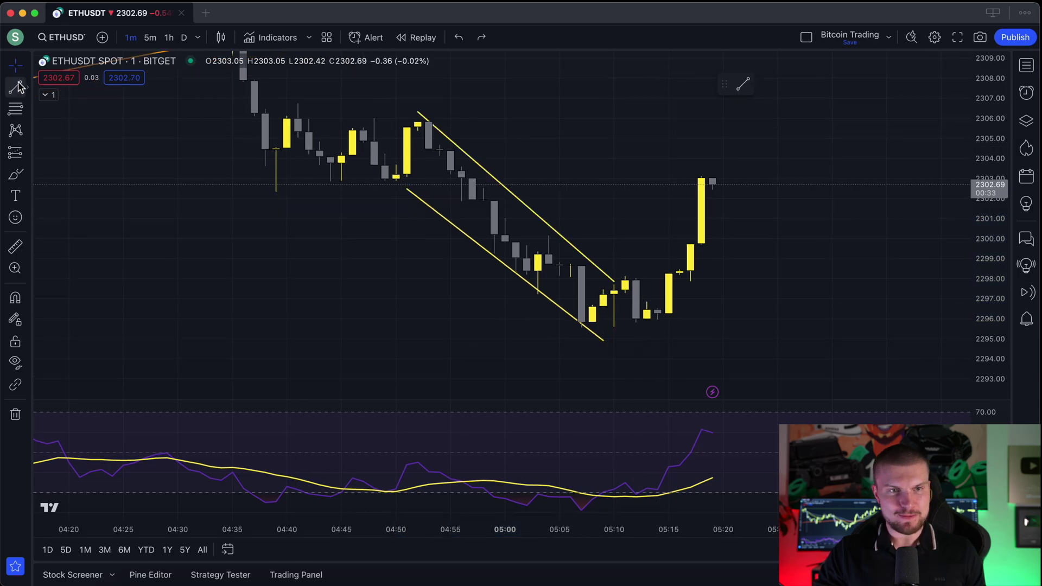
pyautogui.click(28, 113)
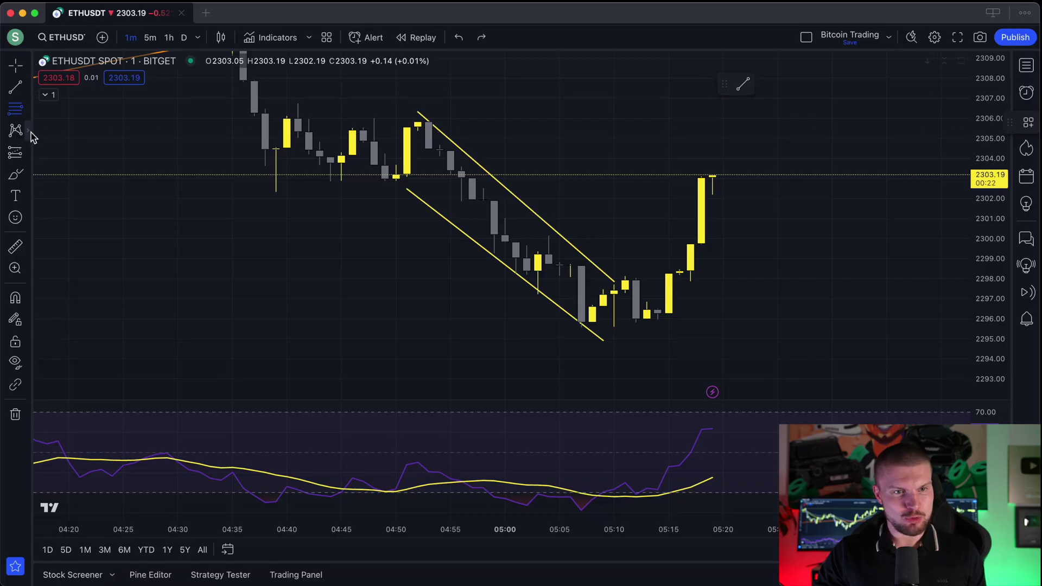
pyautogui.click(31, 135)
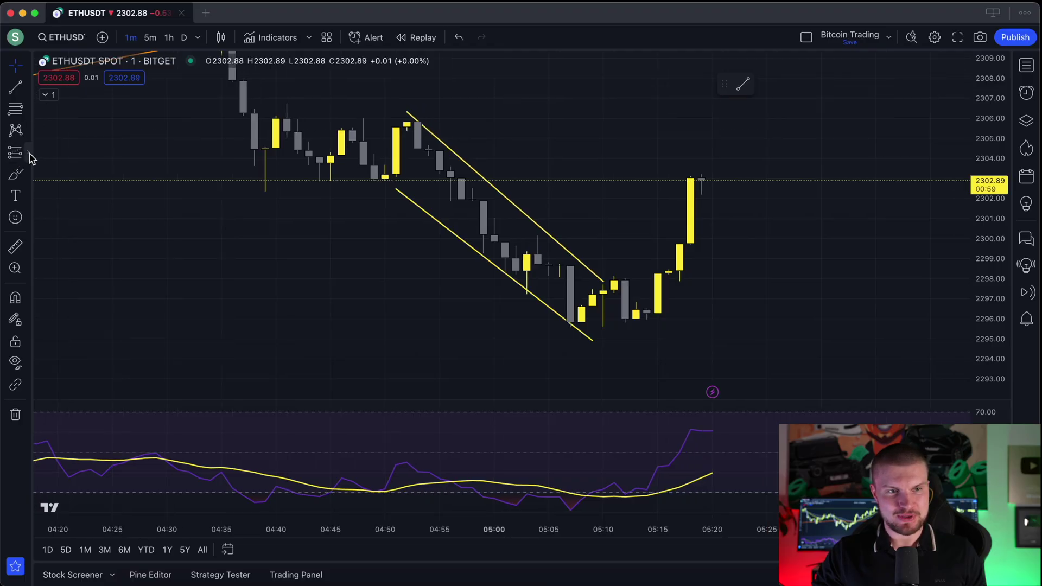
# - Star Long Position and Short Position as favourite projection tools
pyautogui.click(29, 154)
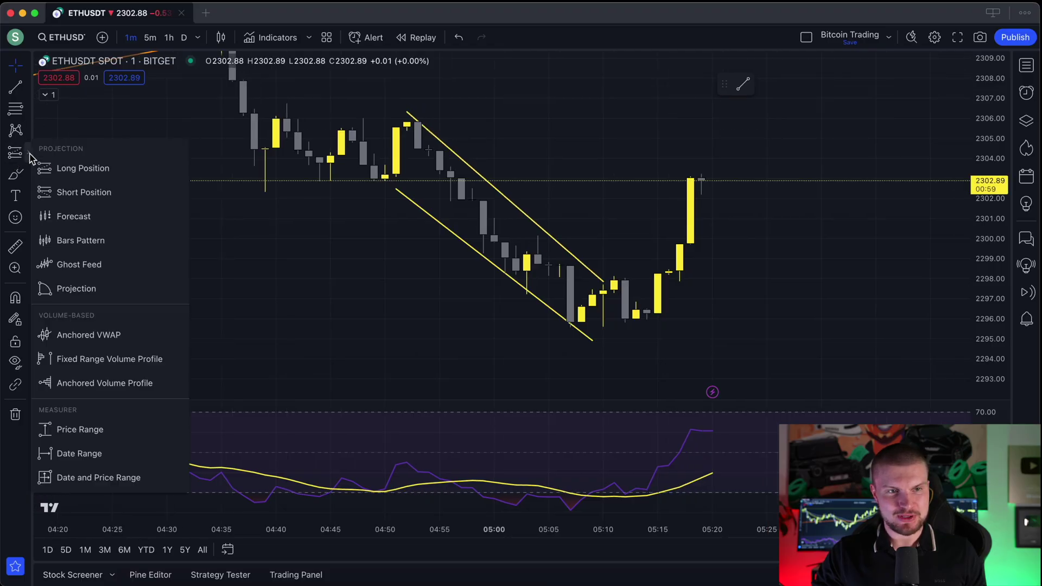
pyautogui.click(177, 168)
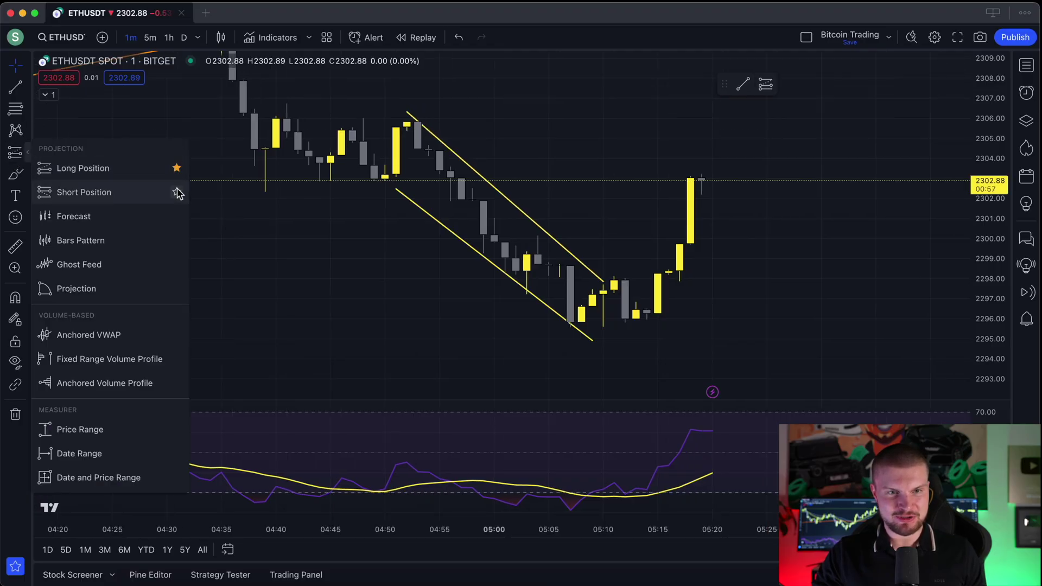
pyautogui.click(177, 192)
# - Place a long position at the latest candle, stop near 2300.35, with a raised take-profit
pyautogui.click(82, 163)
pyautogui.click(74, 173)
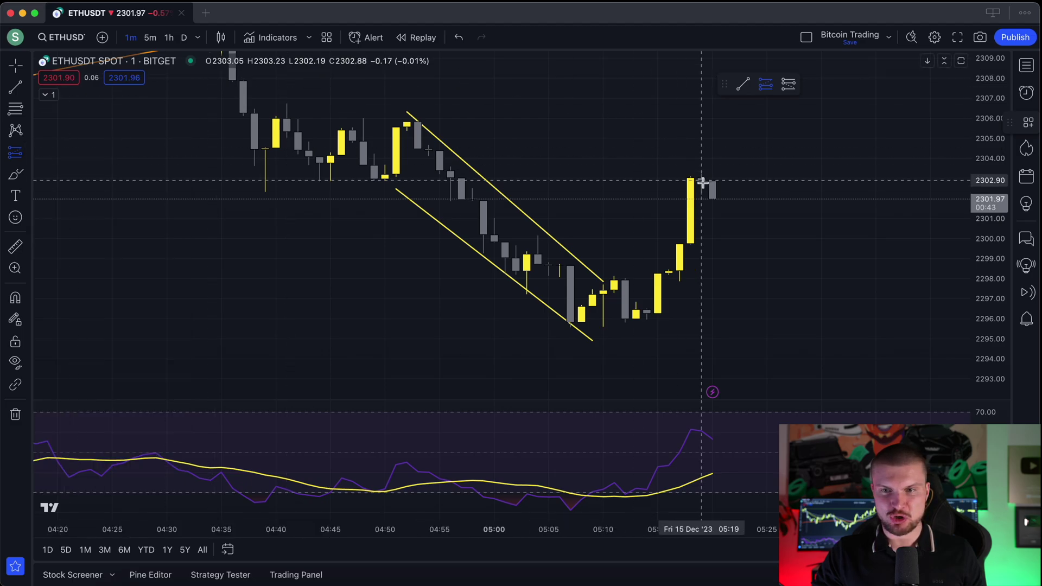
pyautogui.click(722, 200)
pyautogui.moveTo(916, 232); pyautogui.dragTo(719, 297)
pyautogui.moveTo(529, 351); pyautogui.dragTo(532, 304)
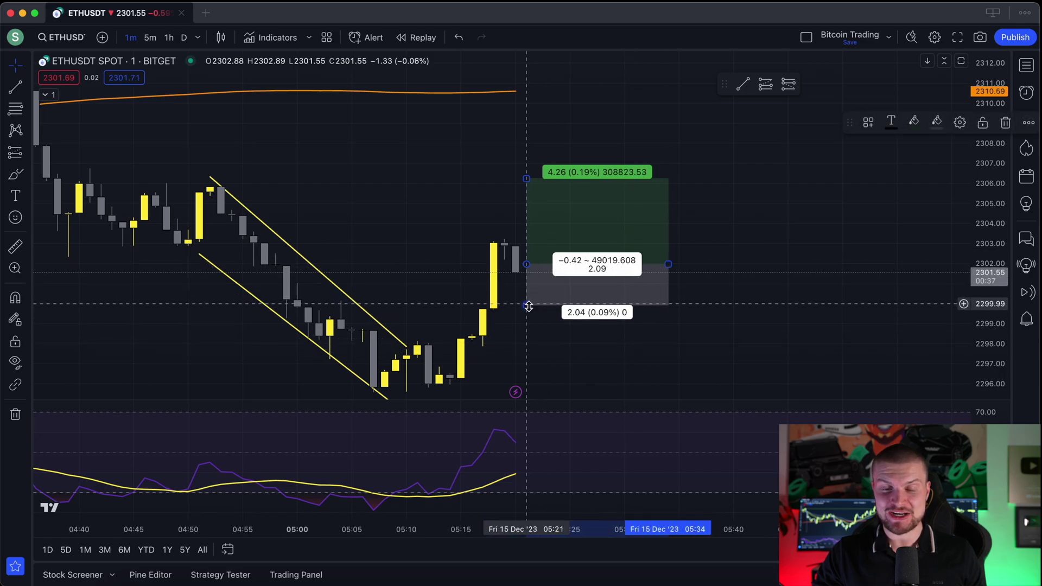
pyautogui.moveTo(531, 180); pyautogui.dragTo(531, 122)
pyautogui.moveTo(526, 278); pyautogui.dragTo(555, 198)
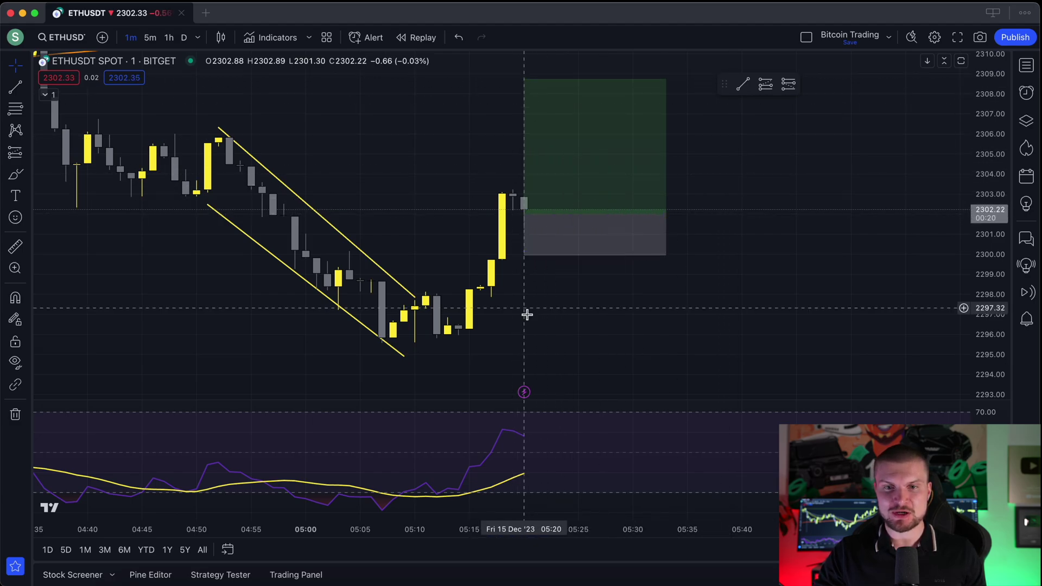
# - Add a short position from 05:20 with a 1.77 stop and target near 2295.33 (4.21 R/R)
pyautogui.click(29, 155)
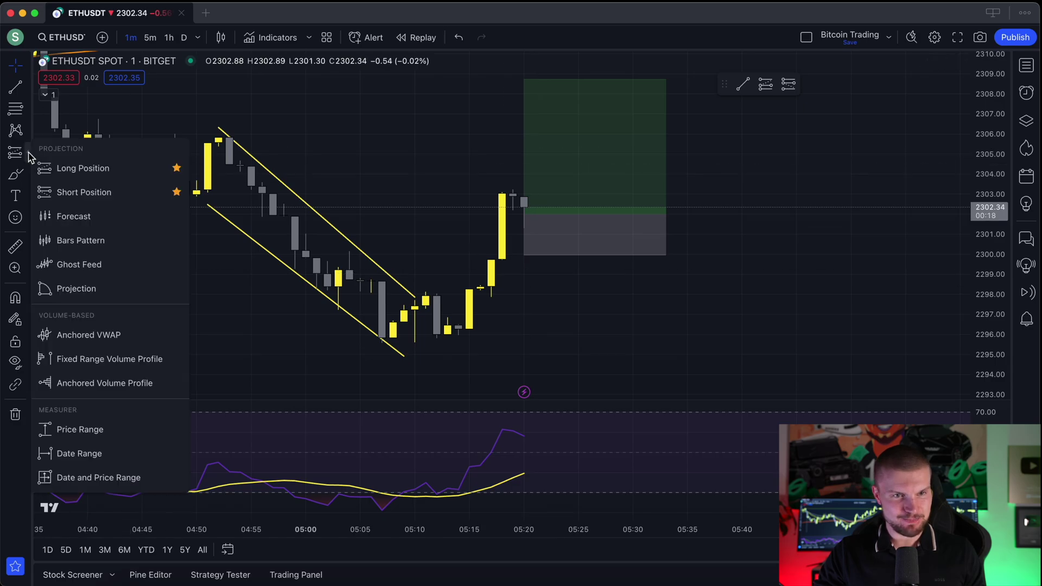
pyautogui.click(98, 200)
pyautogui.moveTo(480, 206); pyautogui.dragTo(530, 203)
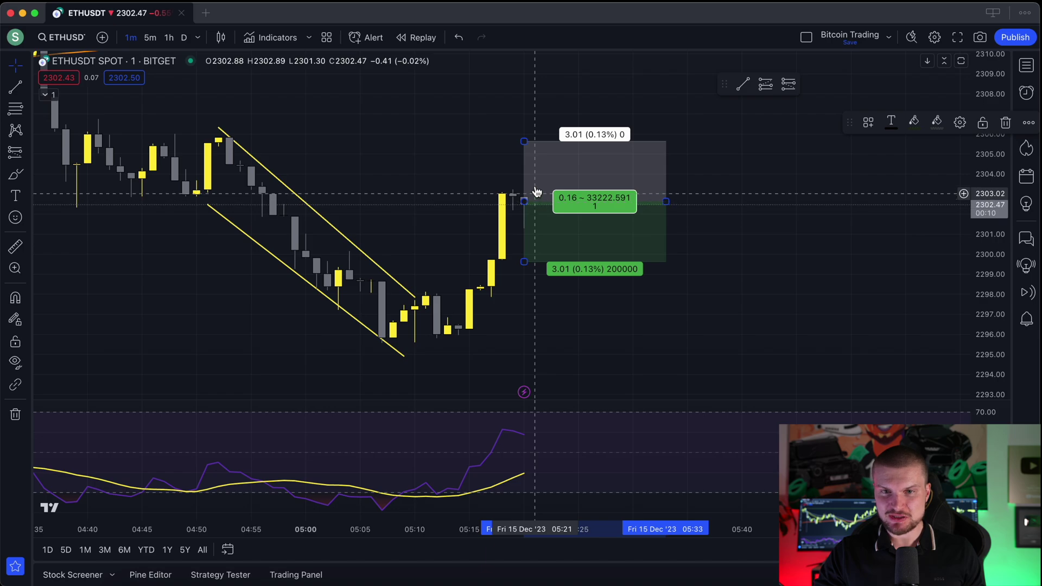
pyautogui.moveTo(527, 141); pyautogui.dragTo(525, 169)
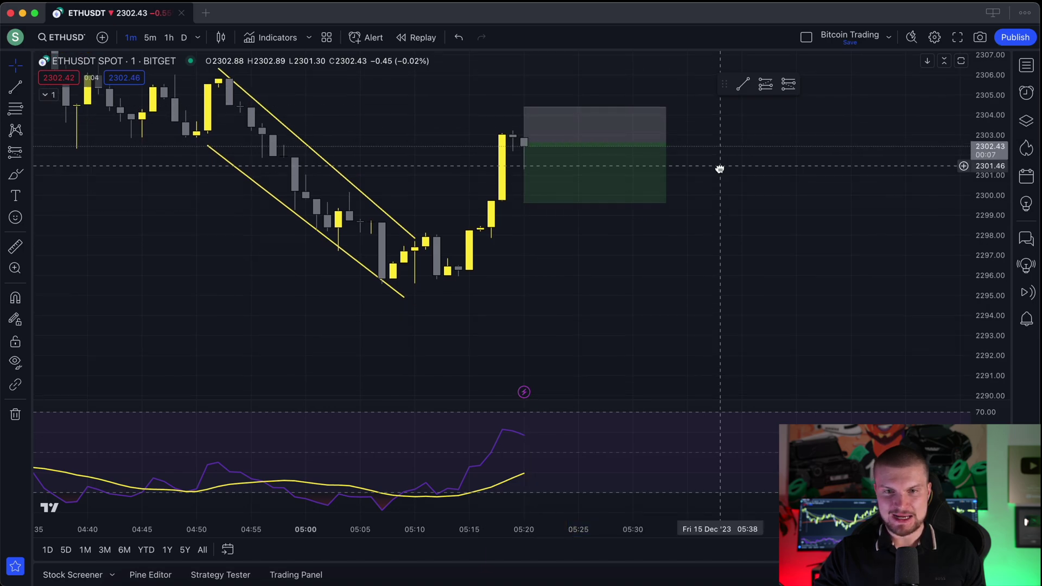
pyautogui.moveTo(523, 210); pyautogui.dragTo(524, 295)
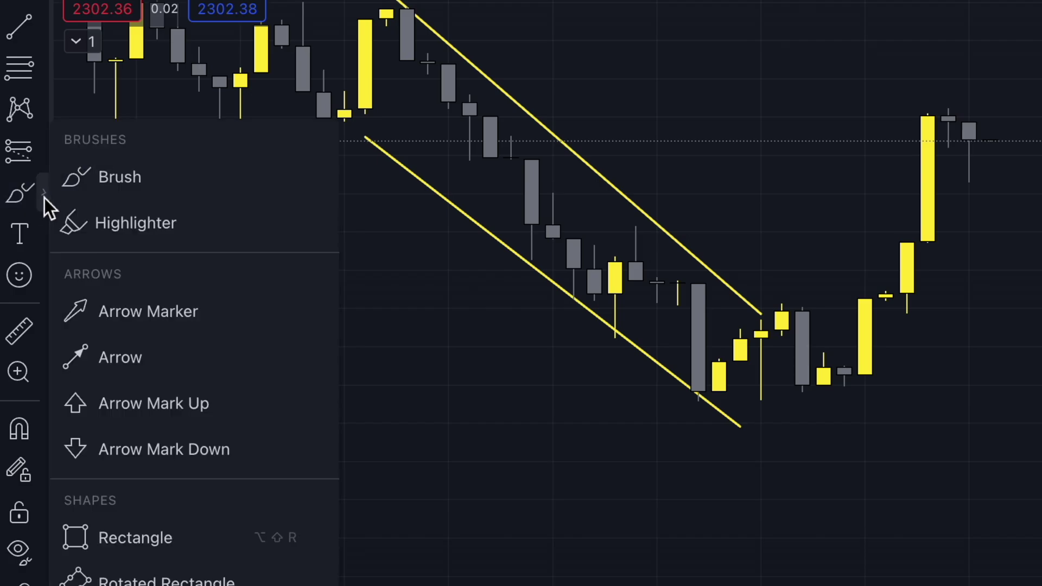
# - Circle the 05:05–05:15 consolidation with a red brush stroke and sketch price paths beside it
pyautogui.click(113, 178)
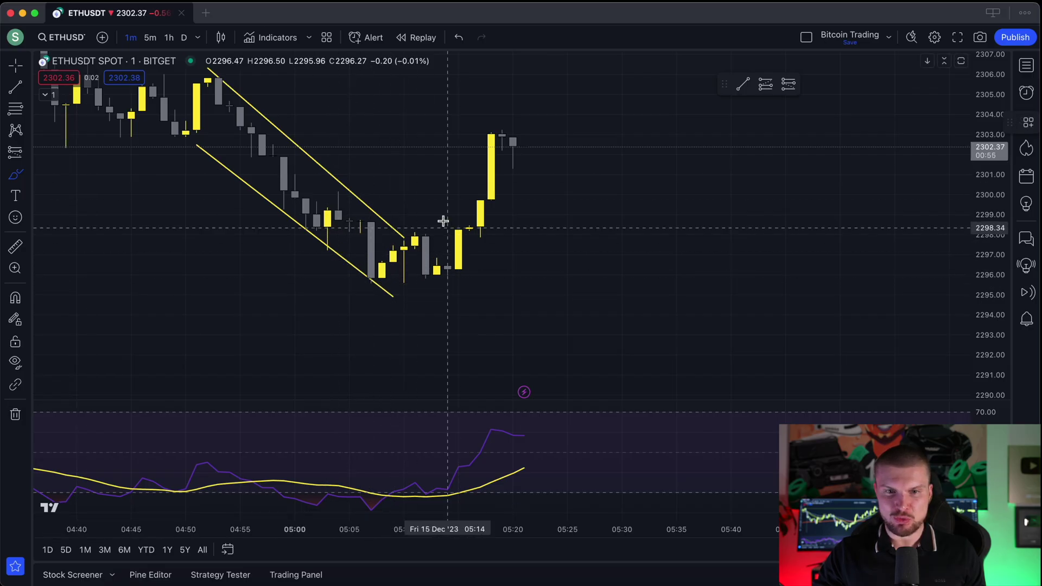
pyautogui.moveTo(456, 199)
pyautogui.mouseDown()
pyautogui.moveTo(384, 200)
pyautogui.moveTo(404, 186)
pyautogui.mouseUp()
pyautogui.moveTo(477, 303); pyautogui.dragTo(551, 152)
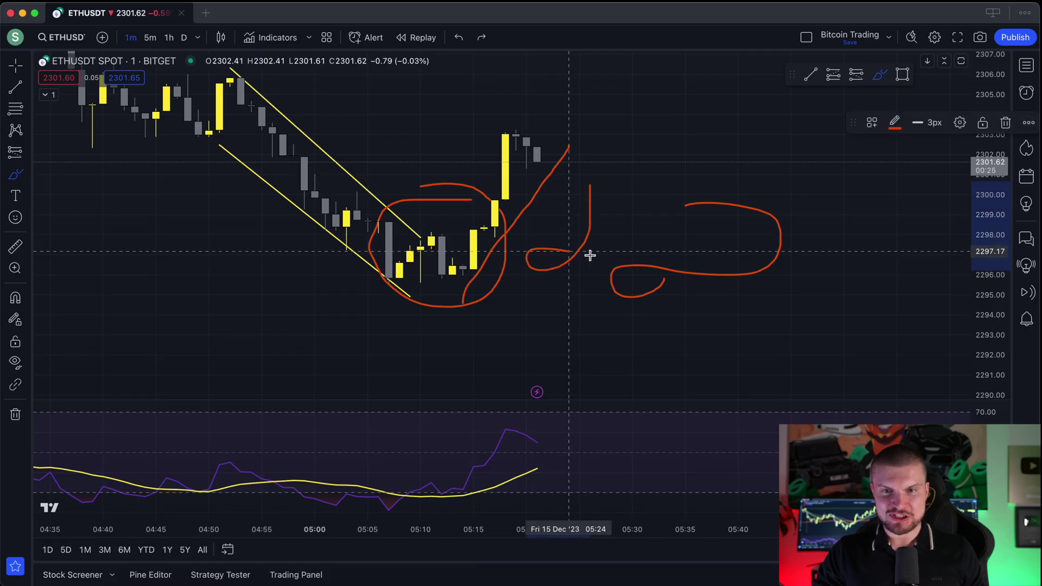
pyautogui.moveTo(590, 255); pyautogui.dragTo(567, 283)
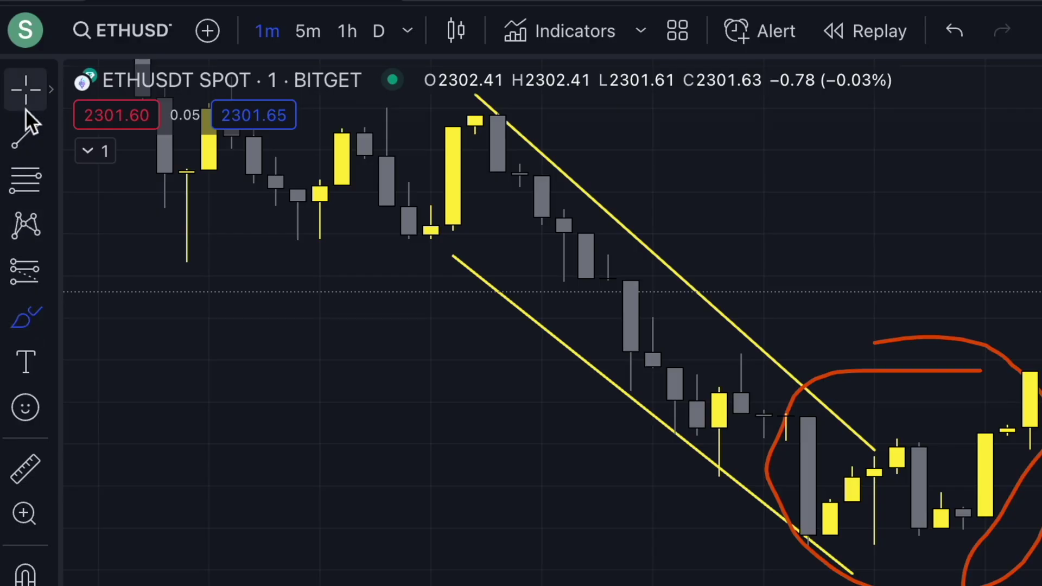
pyautogui.moveTo(158, 210); pyautogui.dragTo(421, 332)
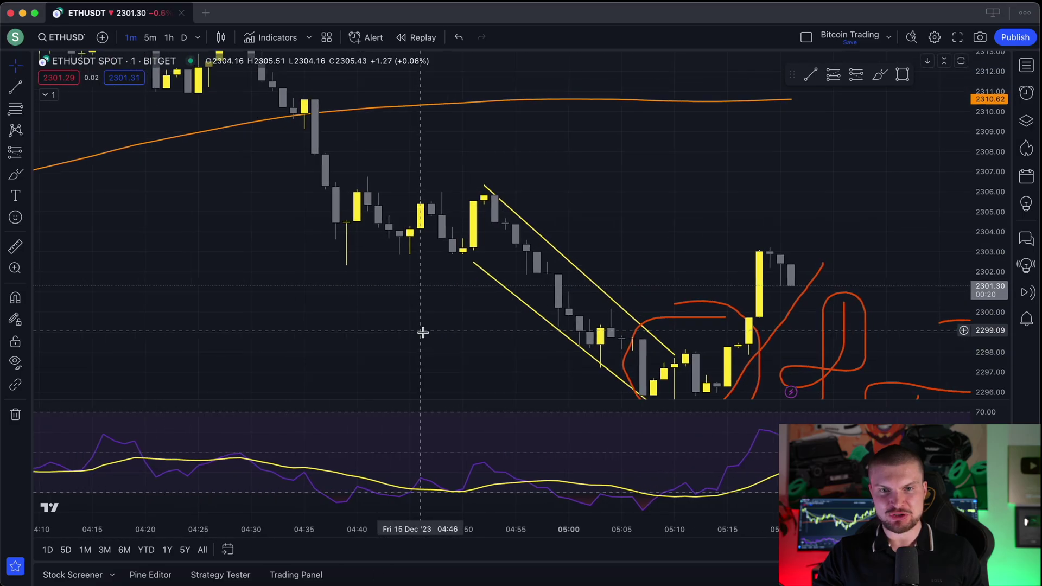
pyautogui.click(21, 174)
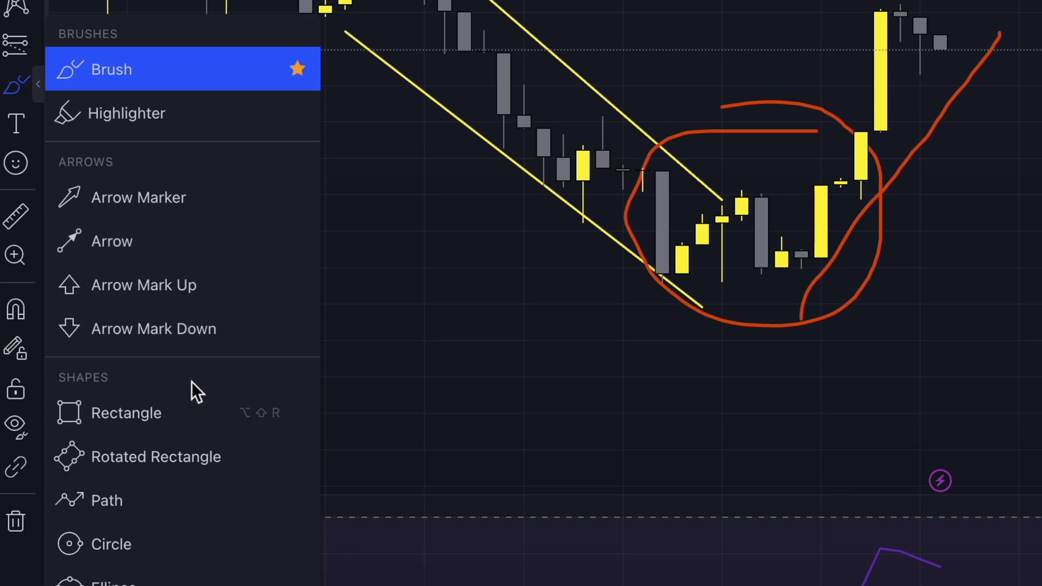
pyautogui.click(158, 417)
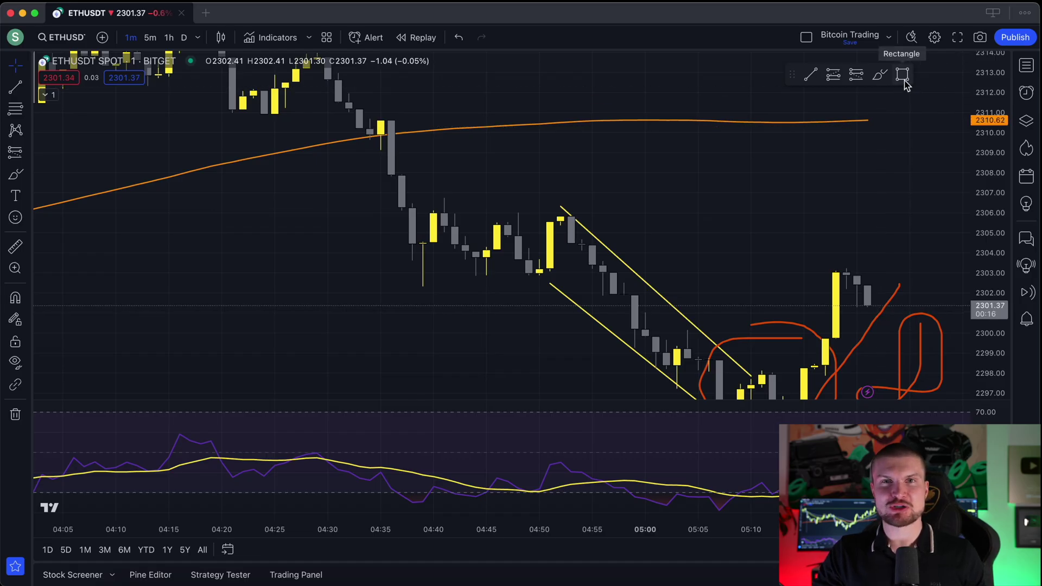
# - Draw rectangle zones for support around 2294–2295 and resistance around 2306–2306.8
pyautogui.click(904, 80)
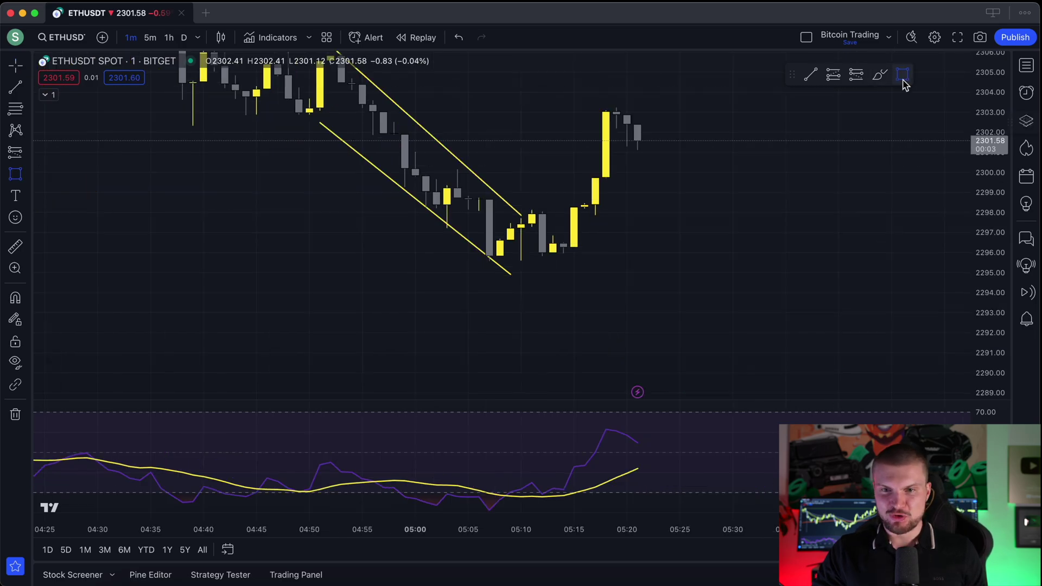
pyautogui.click(474, 297)
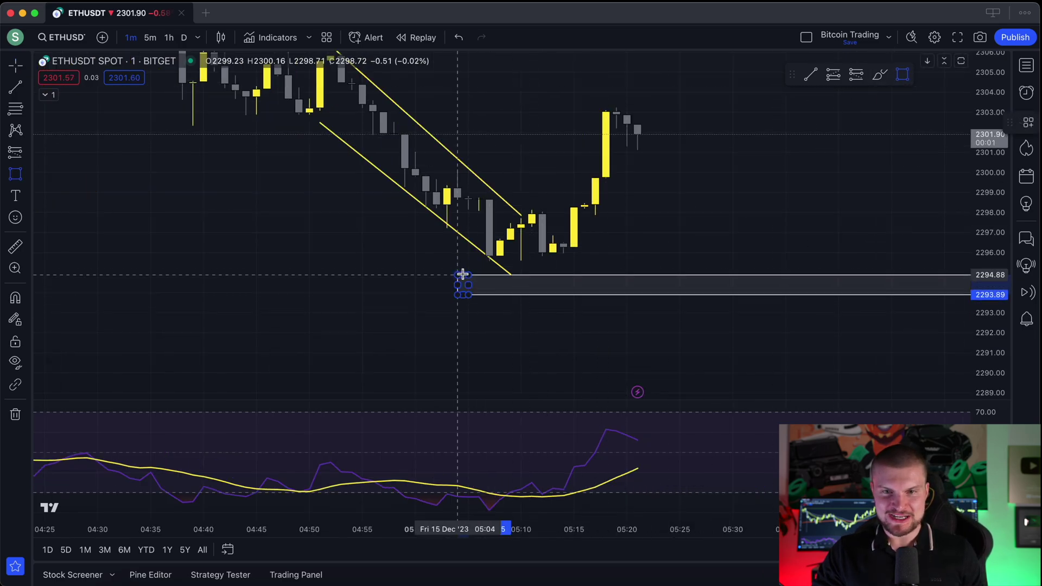
pyautogui.click(458, 258)
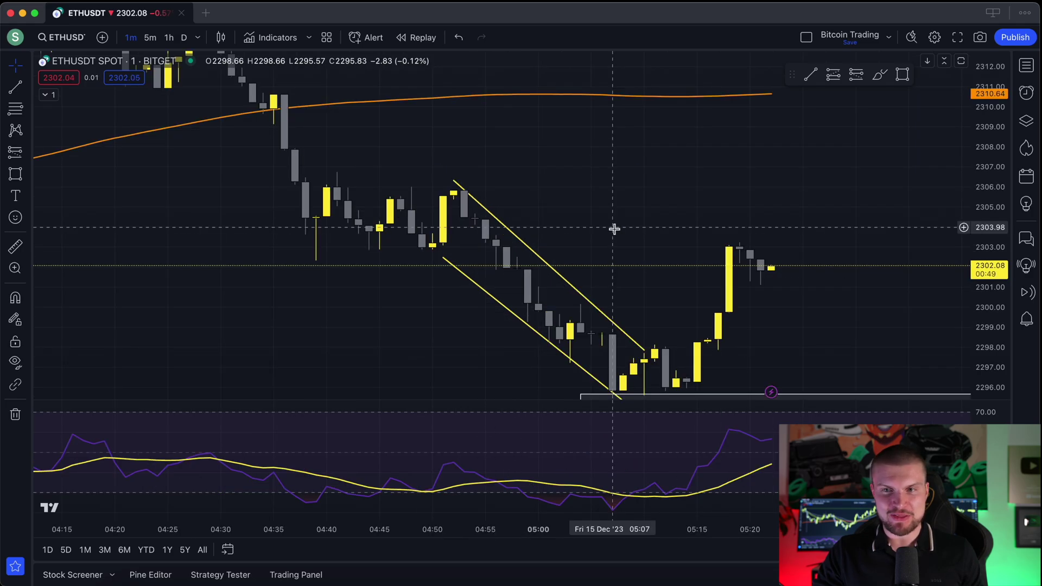
pyautogui.click(902, 74)
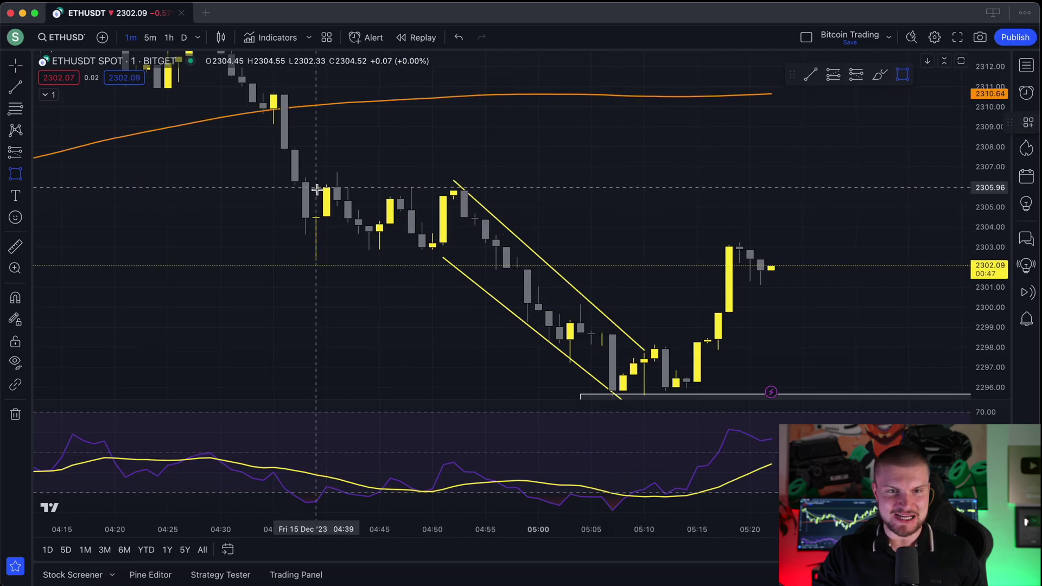
pyautogui.moveTo(315, 189); pyautogui.dragTo(315, 171)
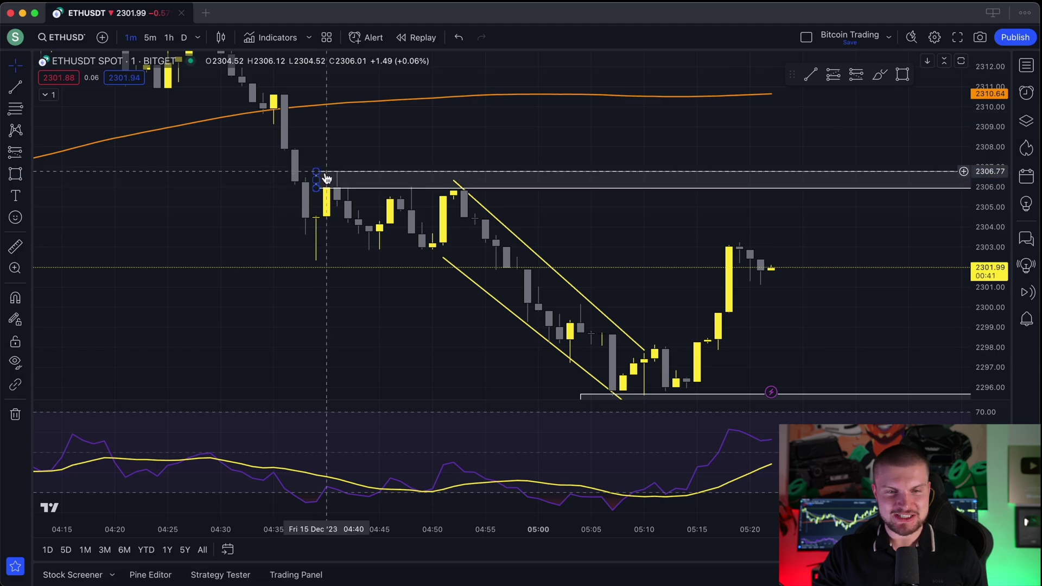
pyautogui.click(329, 203)
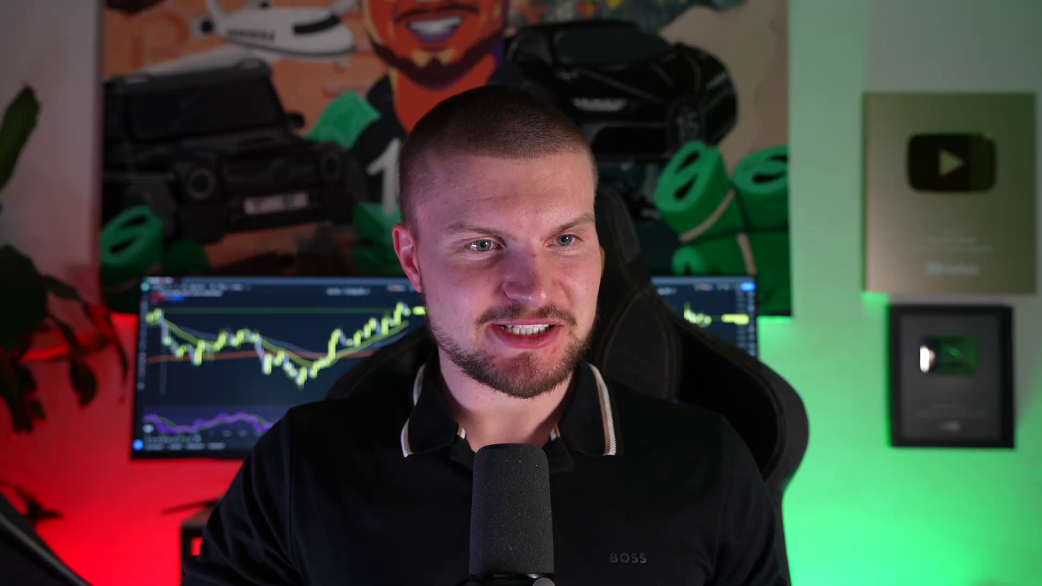
# - Add a 'Review later' text note above the latest candles
pyautogui.click(28, 195)
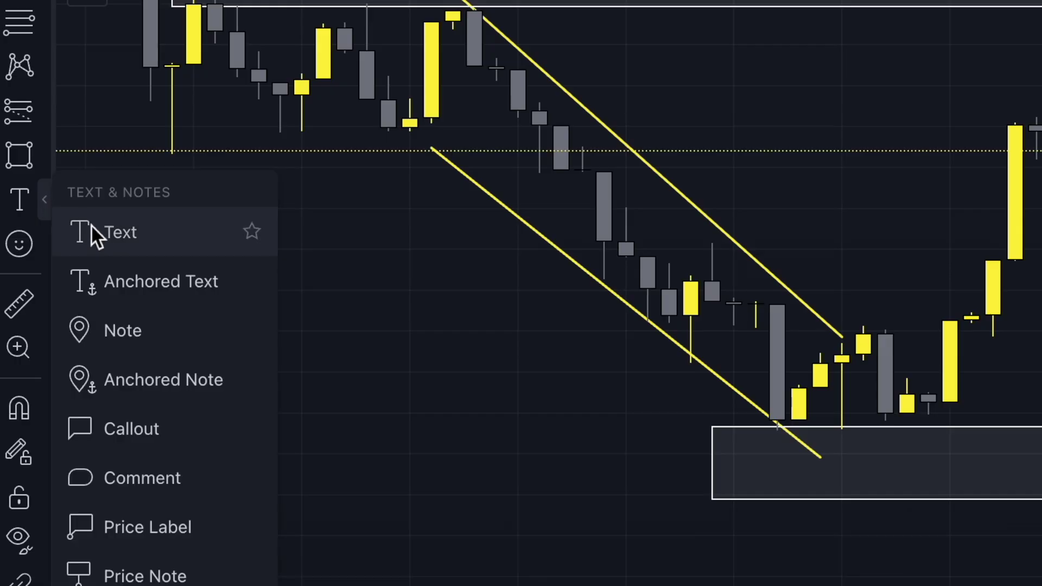
pyautogui.click(124, 239)
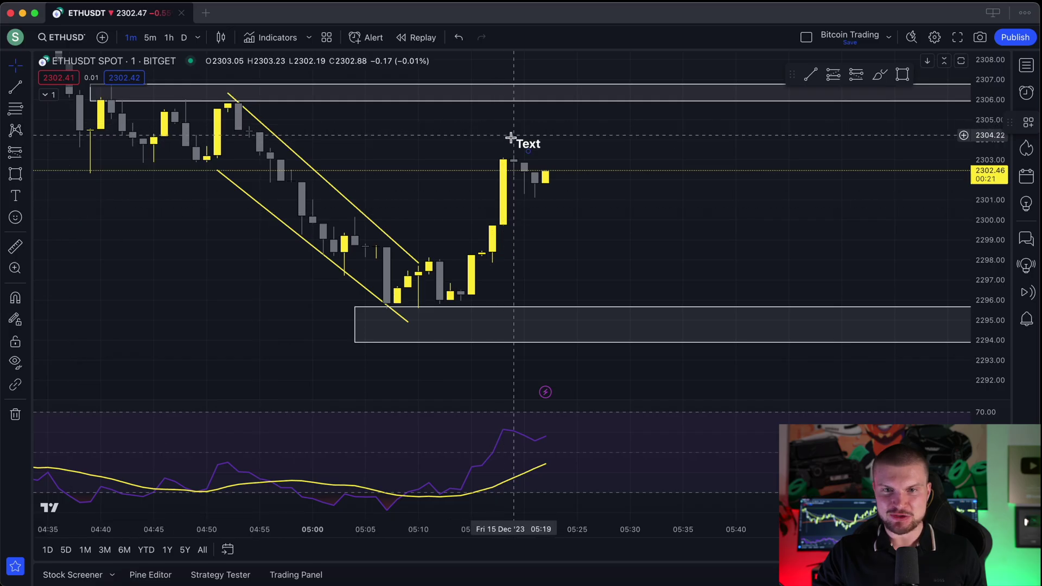
pyautogui.click(511, 139)
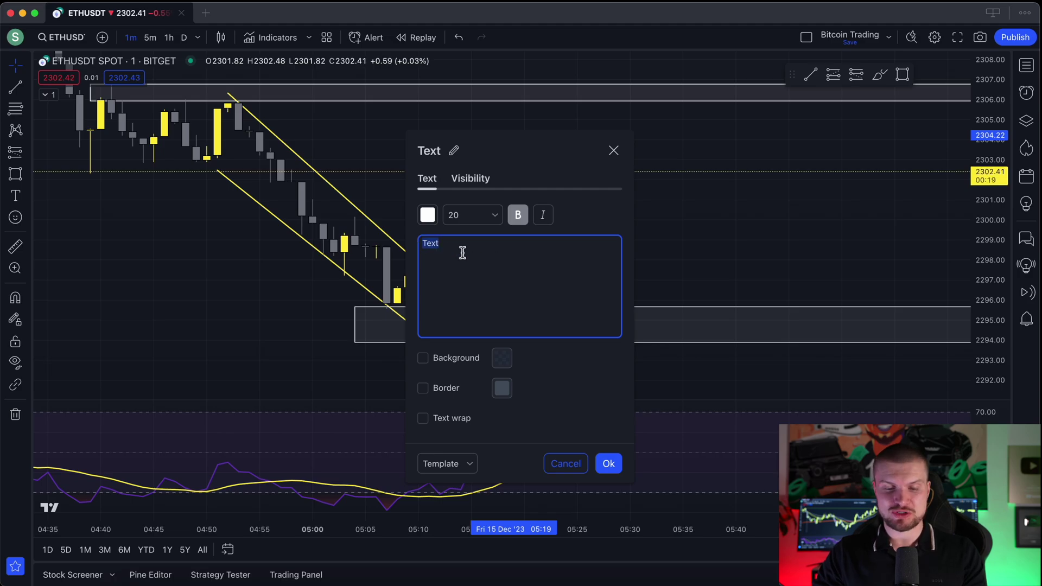
pyautogui.write('Review later')
pyautogui.click(271, 267)
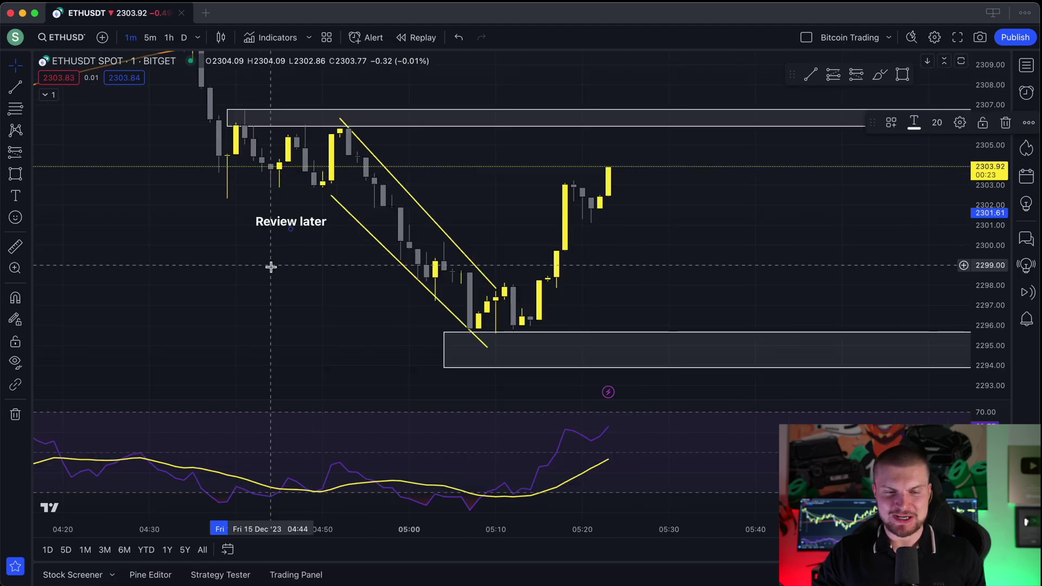
# - Anchor a price measurement at the base of the recent rise with the Measure tool
pyautogui.hscroll(-3, 305, 249)
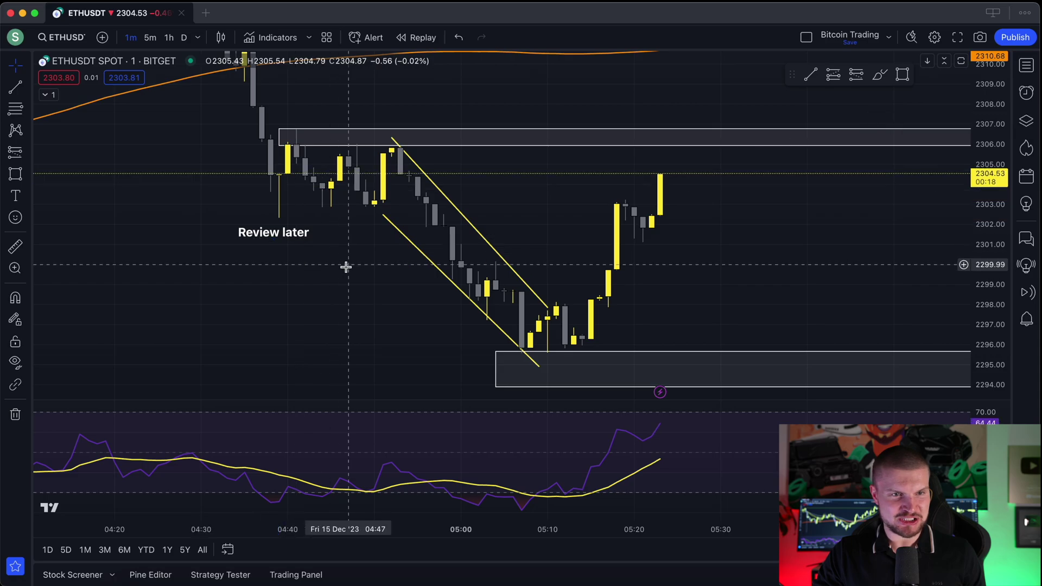
pyautogui.click(16, 219)
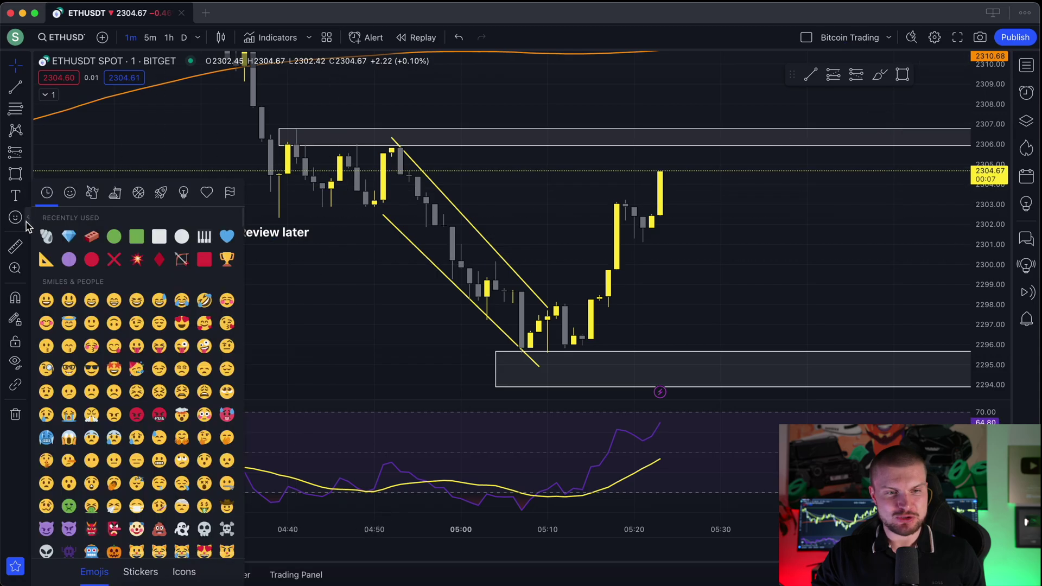
pyautogui.click(16, 247)
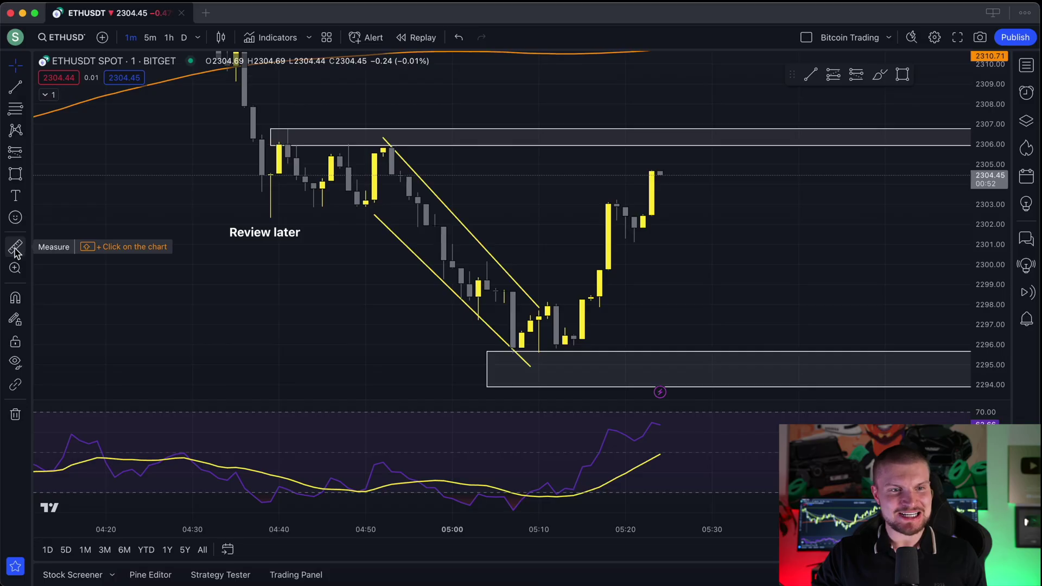
pyautogui.click(16, 248)
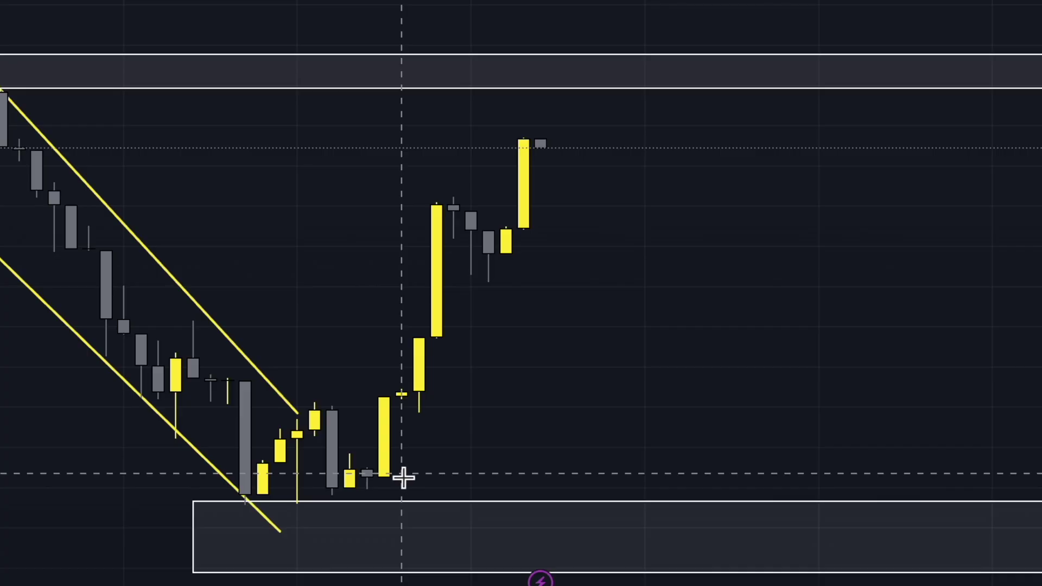
pyautogui.click(592, 342)
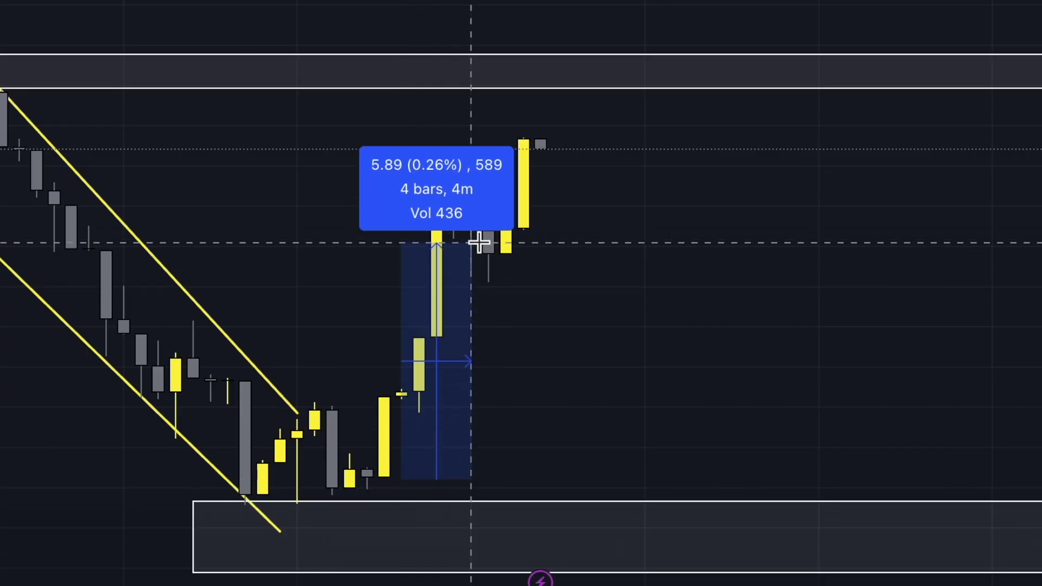
# - Measure the 6.64 rise over 5 bars and the -11.80 drop over 9 bars, then clear it
pyautogui.click(487, 220)
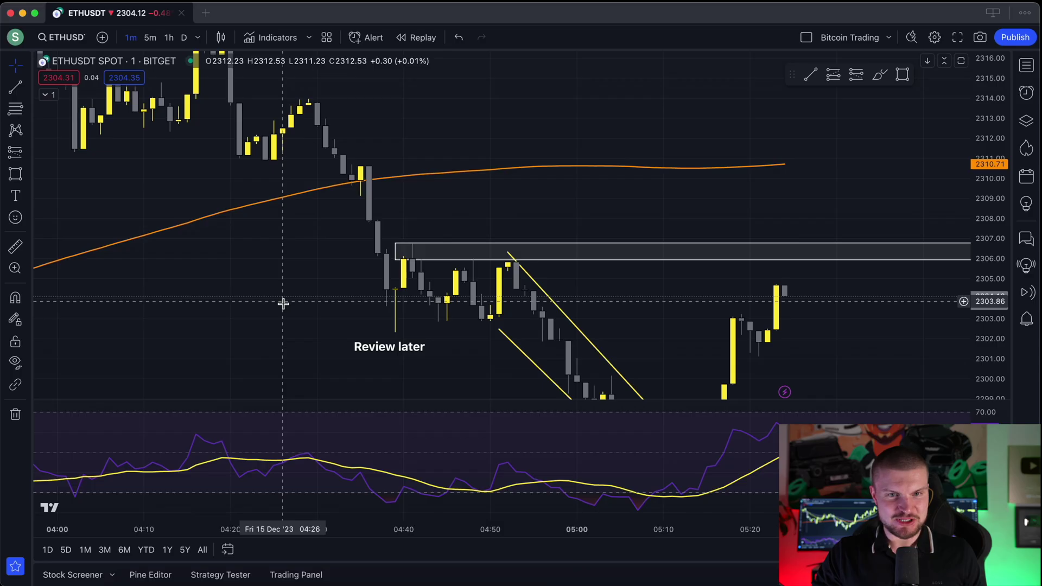
pyautogui.click(15, 247)
pyautogui.click(319, 103)
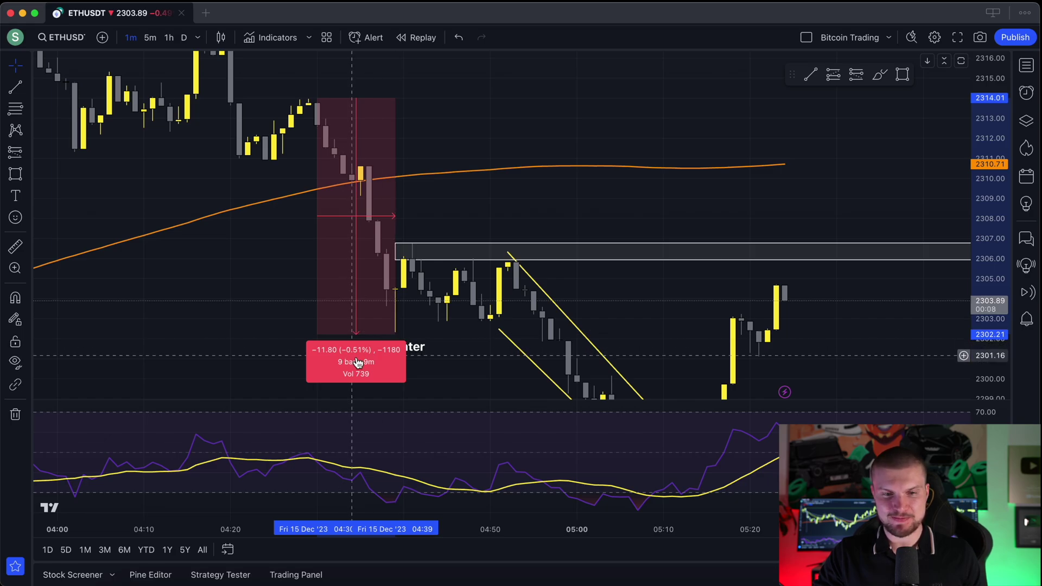
pyautogui.click(441, 379)
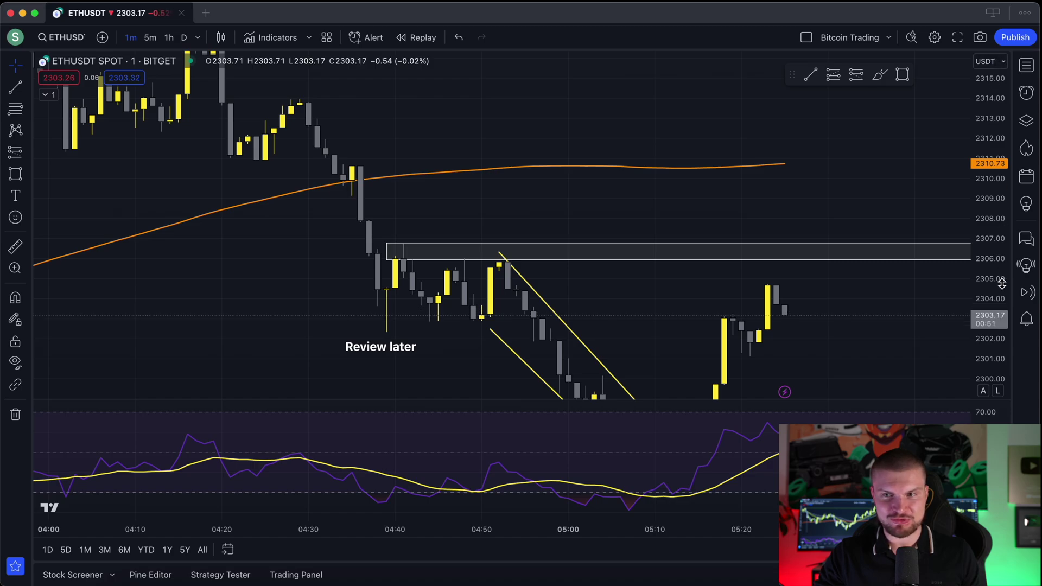
# - Lock all drawings on the chart, then briefly hide and show them
pyautogui.moveTo(1002, 282); pyautogui.dragTo(1003, 255)
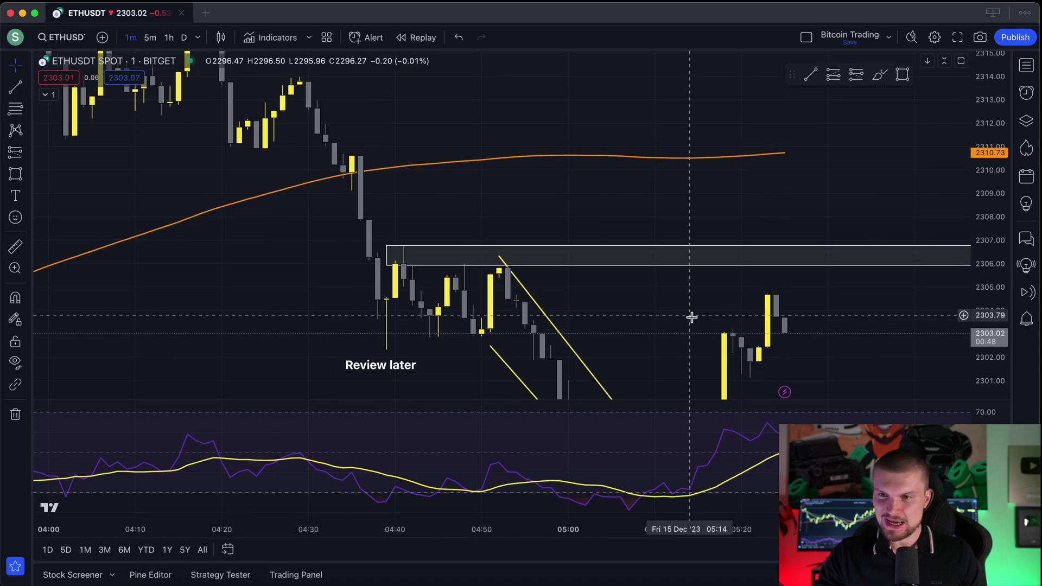
pyautogui.moveTo(690, 314); pyautogui.dragTo(567, 226)
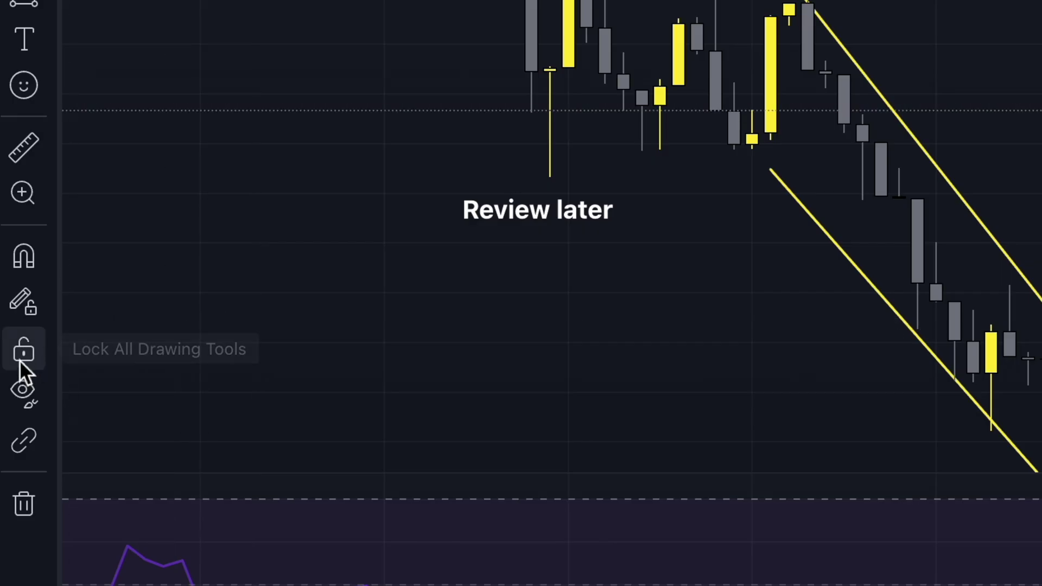
pyautogui.click(22, 358)
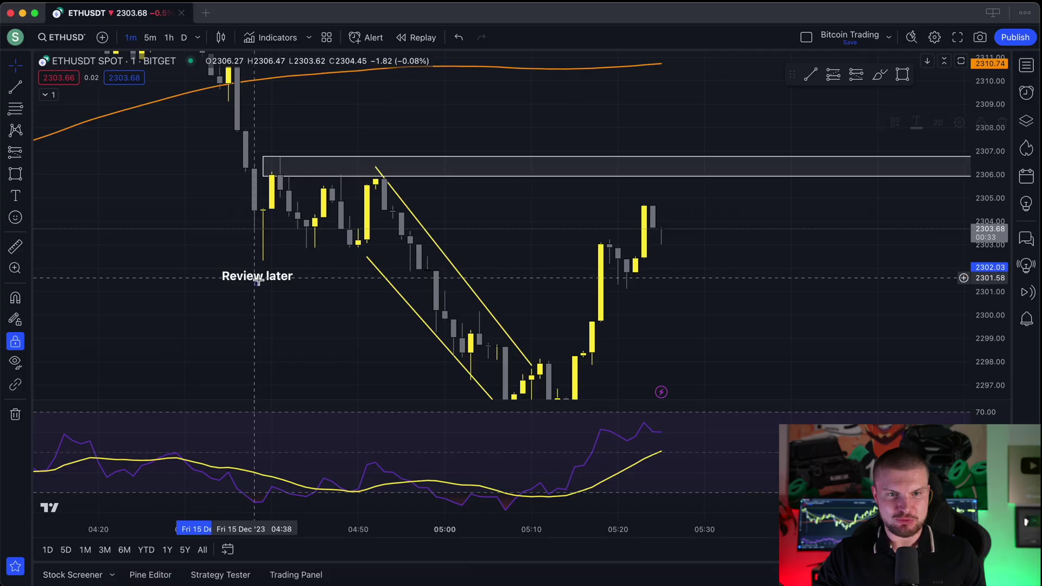
pyautogui.moveTo(293, 141); pyautogui.dragTo(344, 134)
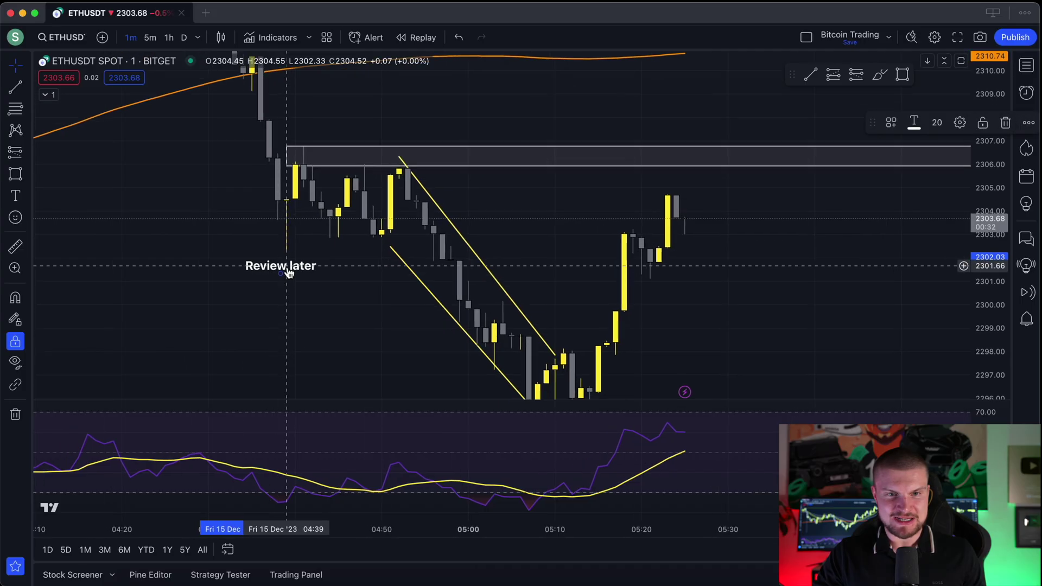
pyautogui.click(17, 362)
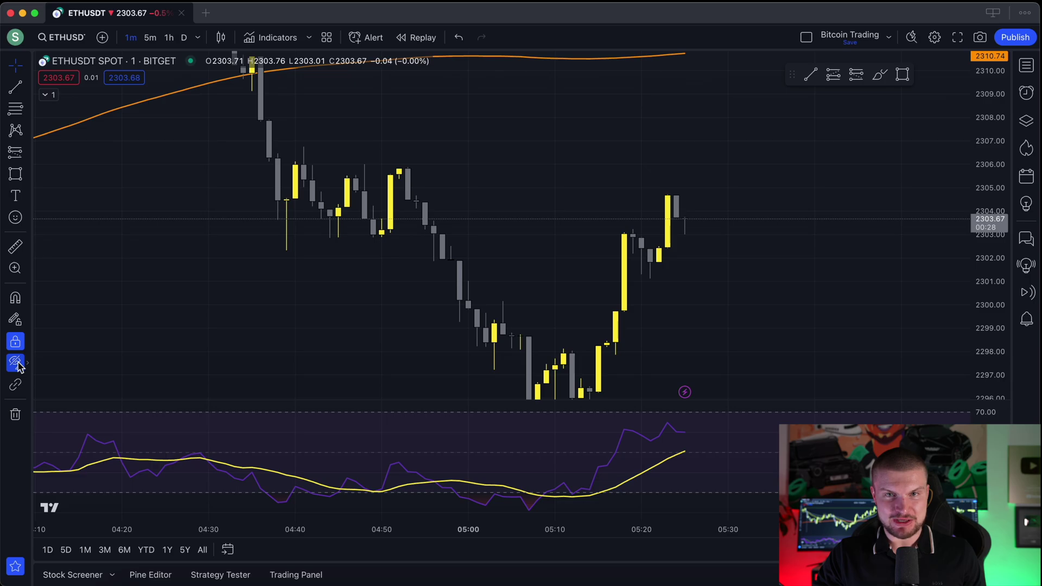
pyautogui.click(16, 362)
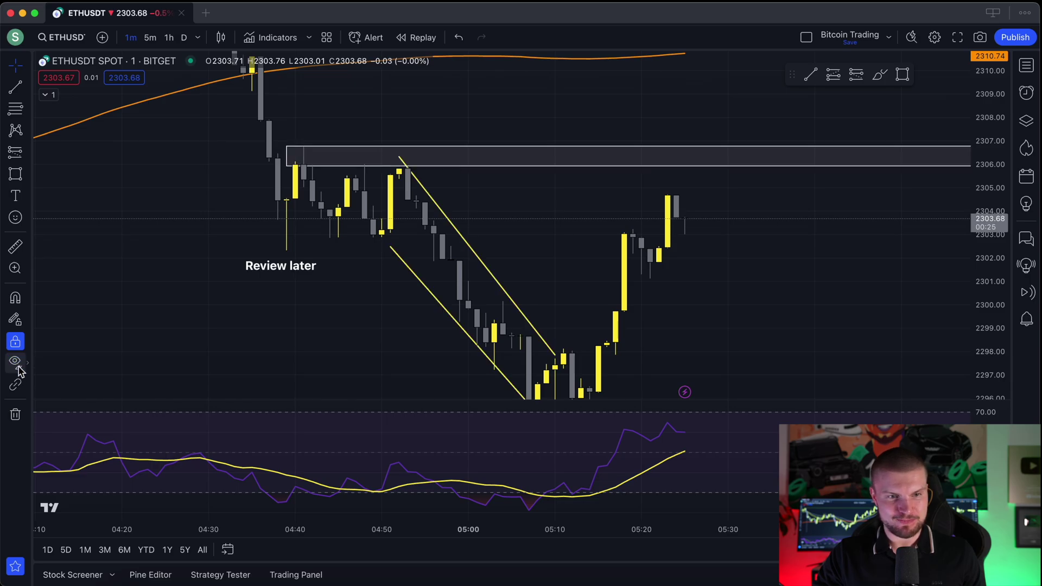
# - Remove all 5 drawings, then undo so they return to the chart
pyautogui.click(28, 416)
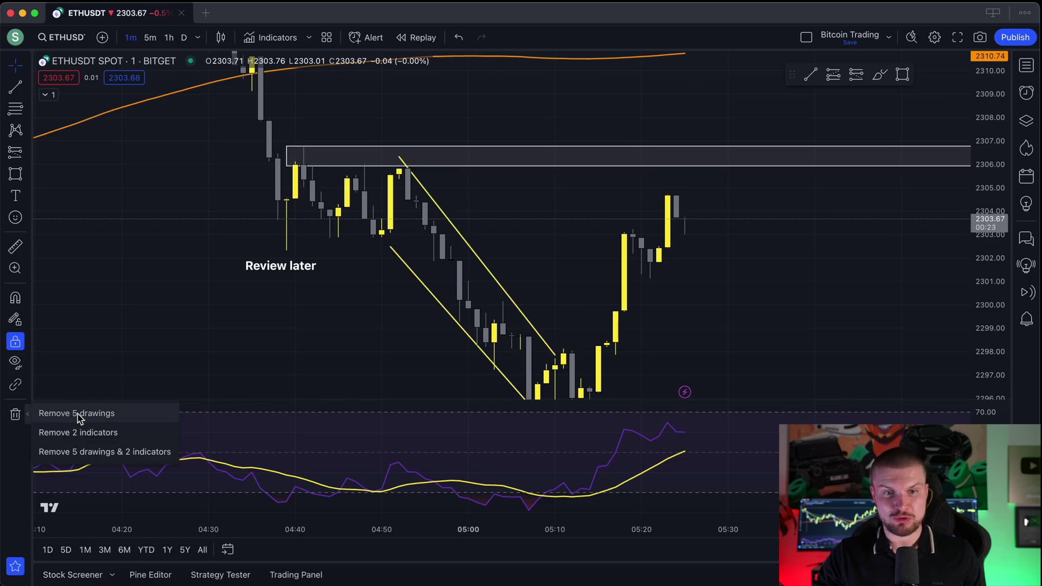
pyautogui.click(80, 415)
pyautogui.click(30, 417)
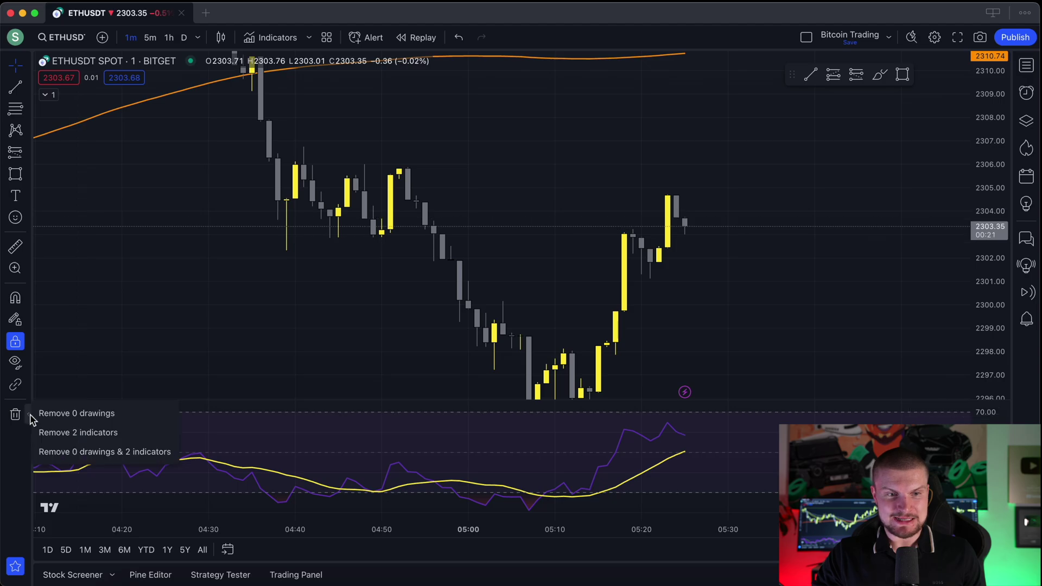
pyautogui.click(76, 413)
pyautogui.click(459, 37)
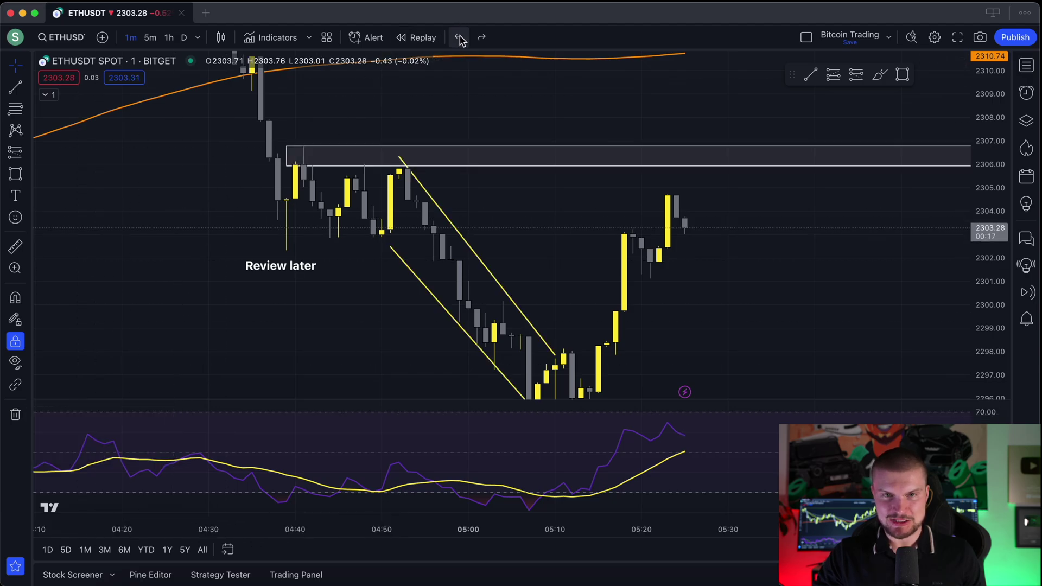
pyautogui.click(480, 38)
pyautogui.click(460, 38)
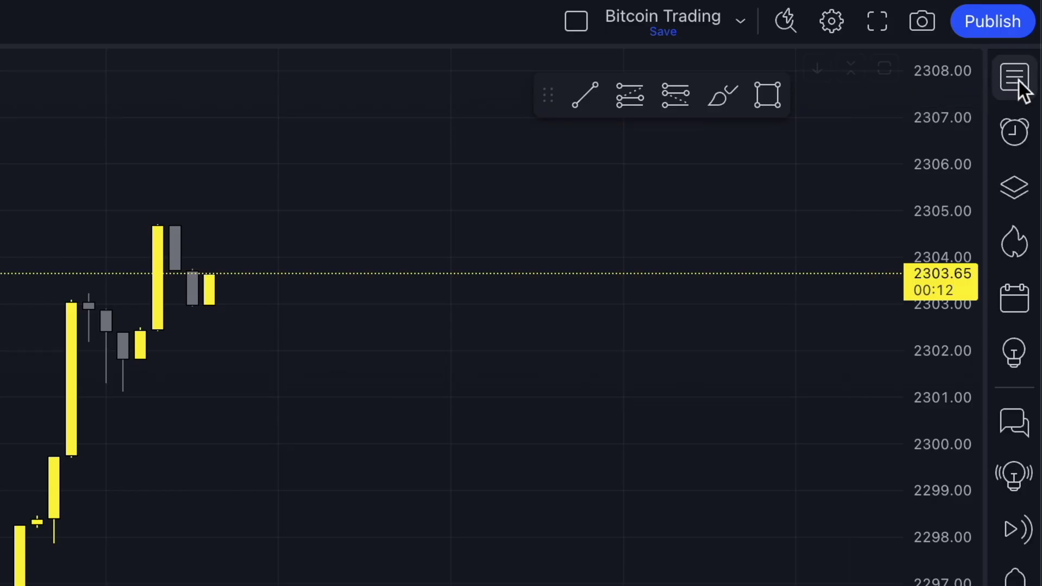
# - Add DOGEUSDT to the watchlist
pyautogui.click(1019, 81)
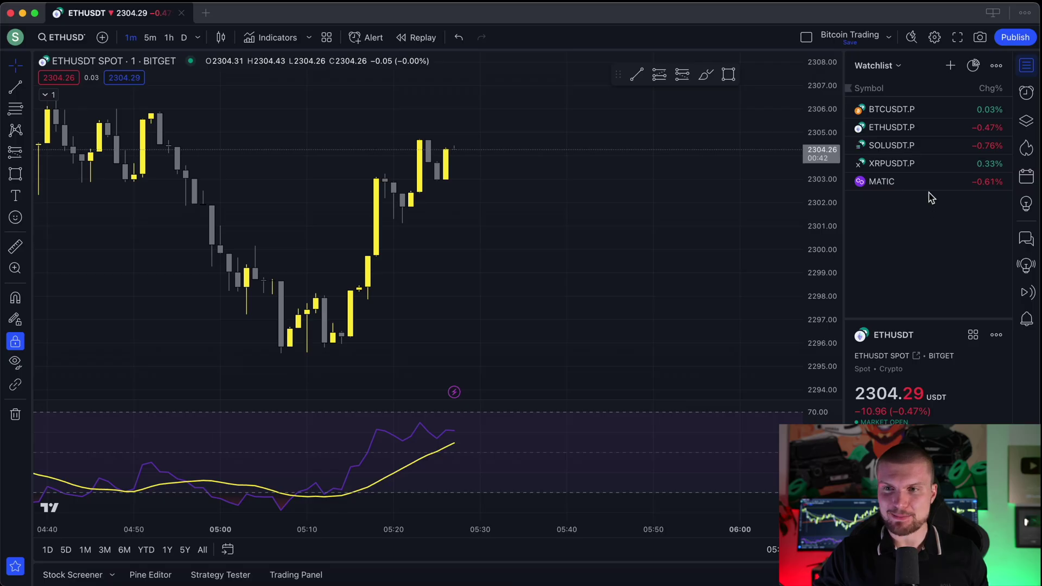
pyautogui.click(952, 66)
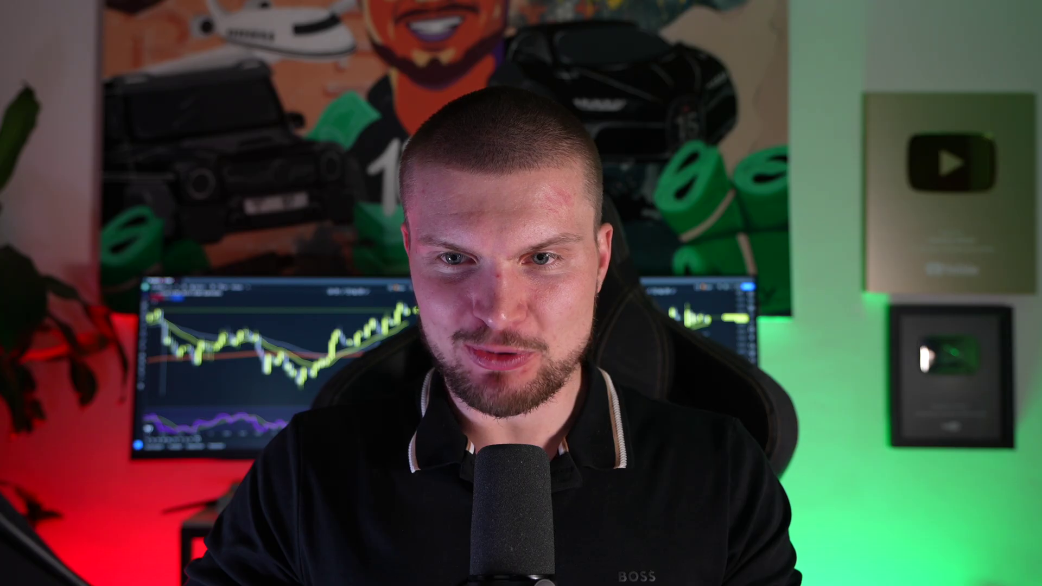
pyautogui.click(555, 240)
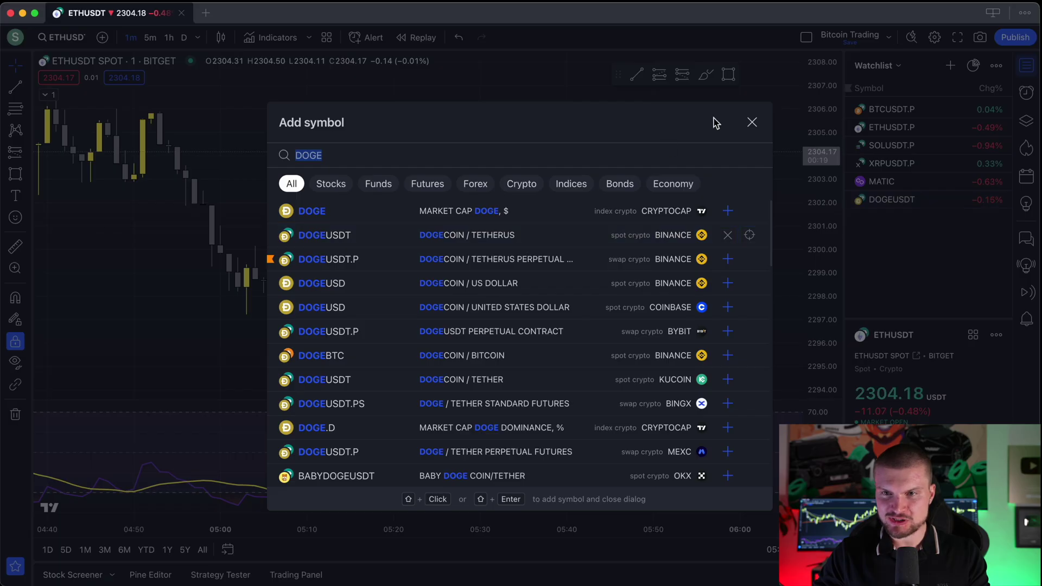
pyautogui.click(752, 122)
# - Flip the chart through DOGEUSDT, MATIC and XRPUSDT.P, ending on DOGEUSDT
pyautogui.click(890, 200)
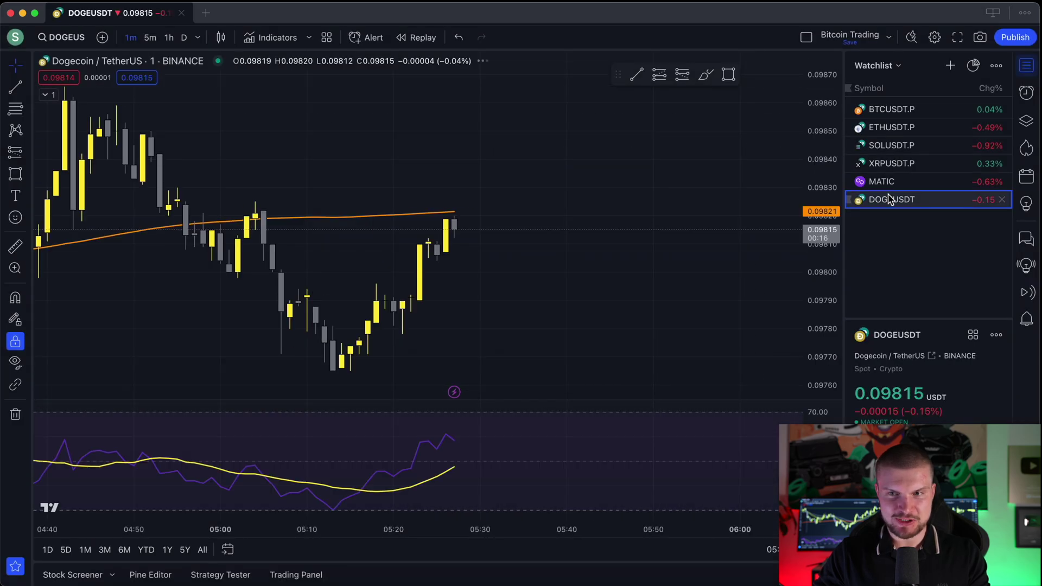
pyautogui.click(882, 181)
pyautogui.click(884, 164)
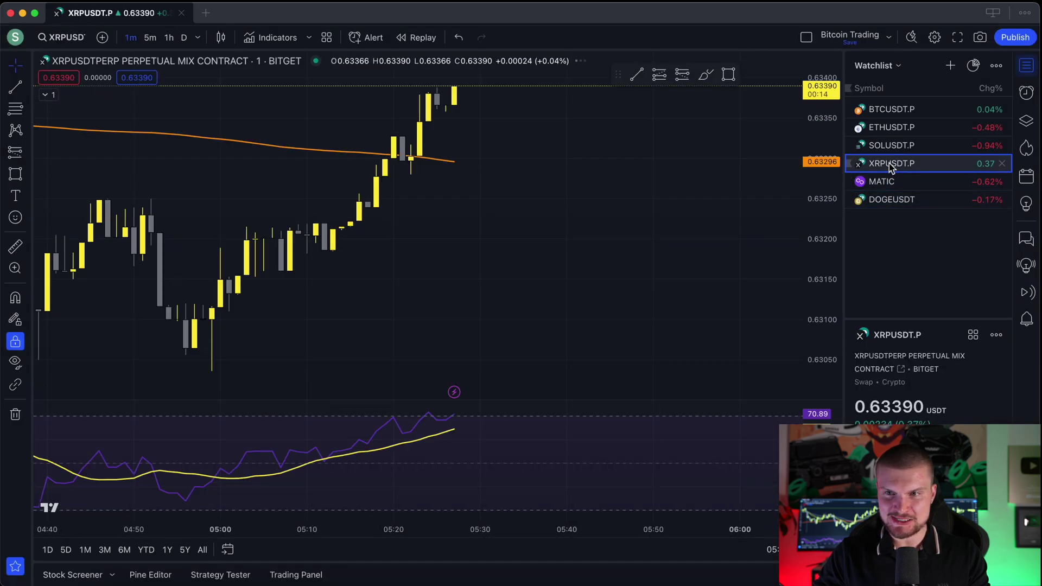
pyautogui.click(888, 201)
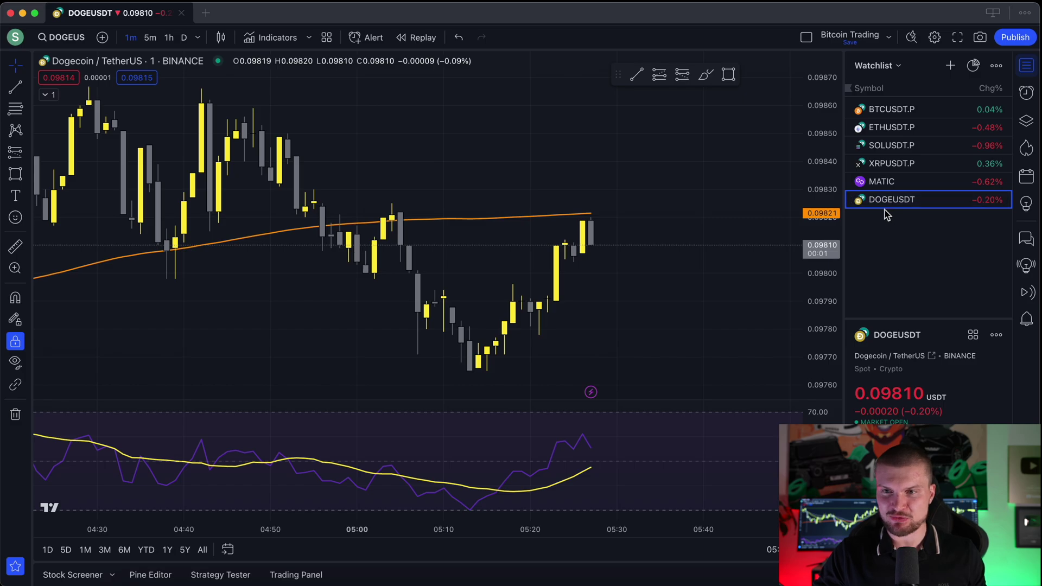
# - Flag BTCUSDT.P orange and close the watchlist, leaving the DOGEUSDT chart full width
pyautogui.moveTo(850, 109)
pyautogui.click(910, 110)
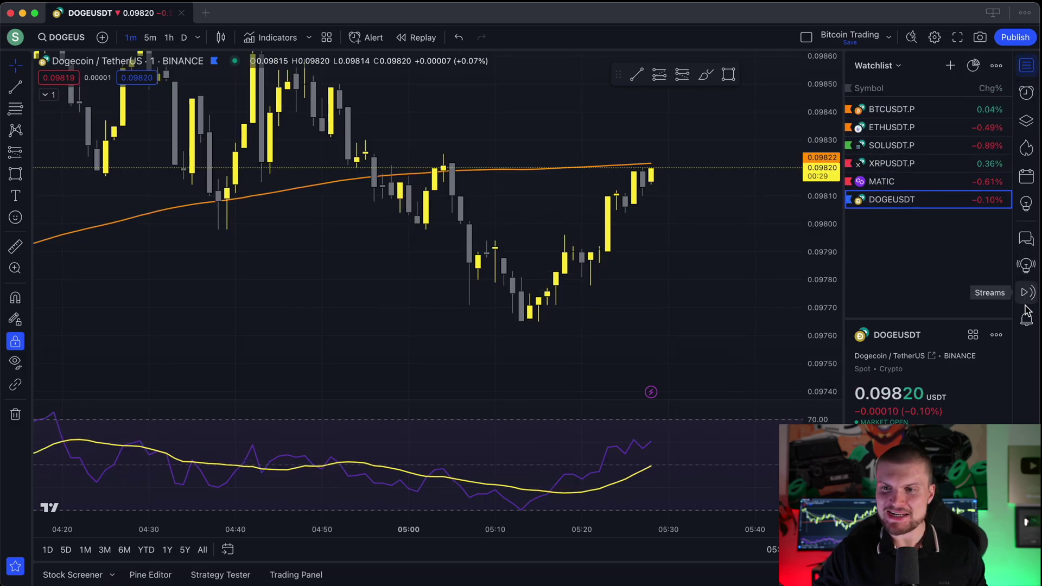
pyautogui.click(1026, 95)
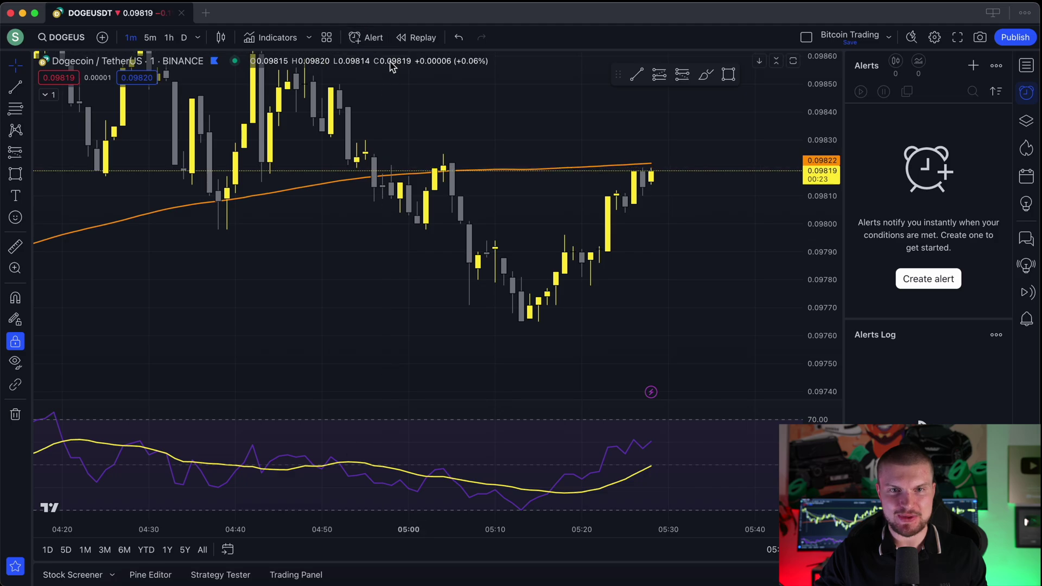
pyautogui.click(1027, 70)
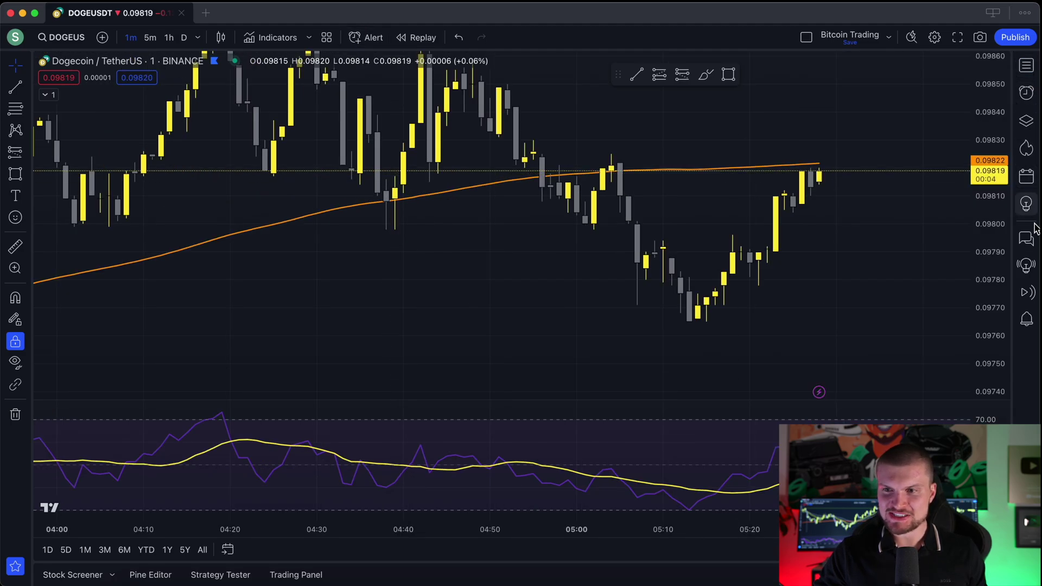